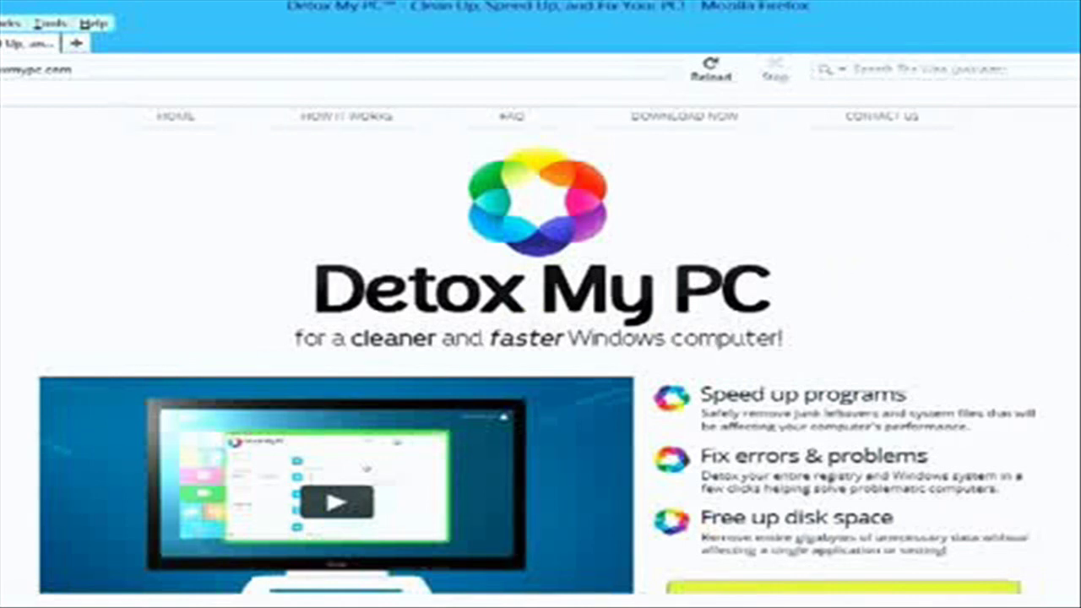
Scroll the Detox My PC page past the features to the Basic versus Pro boxes with Pro at $24.95.
{"action": "scroll", "coordinate": [541, 338], "scroll_direction": "down", "scroll_amount": 3}
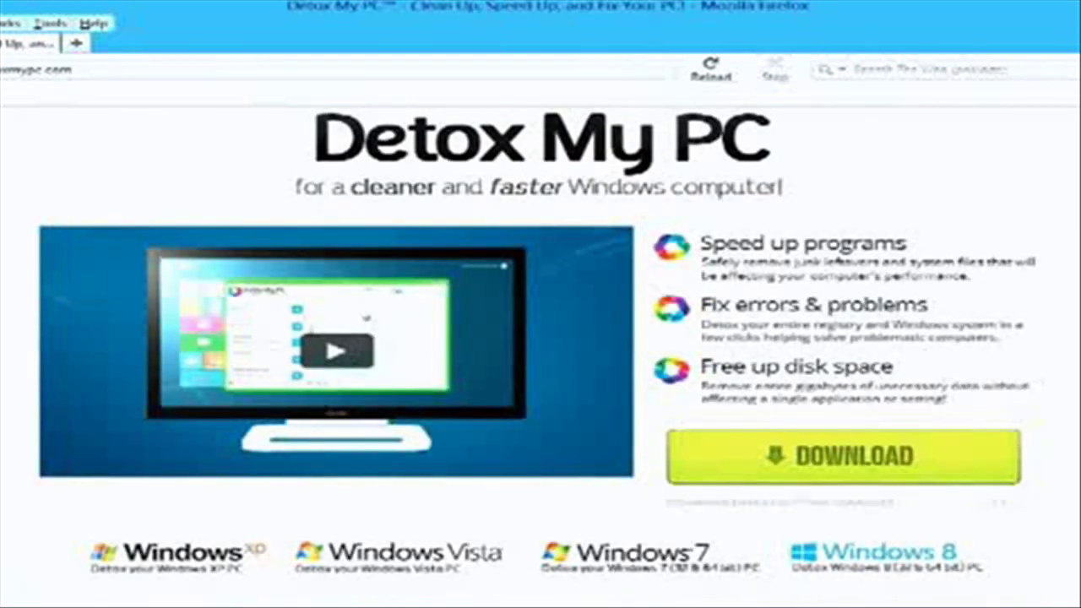
{"action": "scroll", "coordinate": [541, 338], "scroll_direction": "down", "scroll_amount": 3}
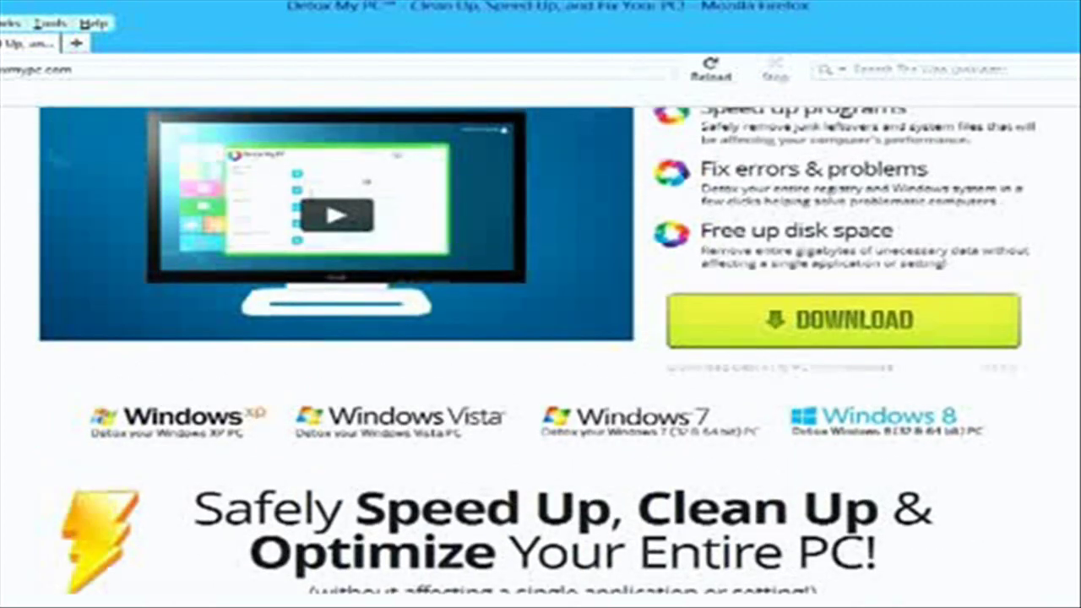
{"action": "scroll", "coordinate": [540, 337], "scroll_direction": "down", "scroll_amount": 2}
{"action": "scroll", "coordinate": [541, 338], "scroll_direction": "down", "scroll_amount": 3}
{"action": "scroll", "coordinate": [541, 337], "scroll_direction": "down", "scroll_amount": 1}
{"action": "scroll", "coordinate": [540, 338], "scroll_direction": "down", "scroll_amount": 3}
{"action": "scroll", "coordinate": [541, 337], "scroll_direction": "down", "scroll_amount": 2}
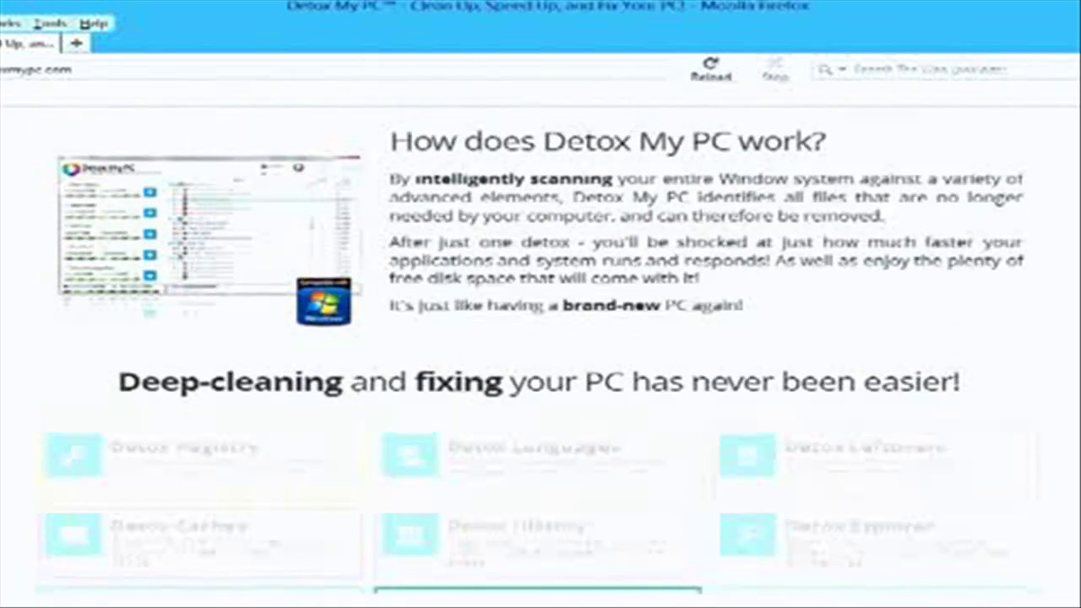
{"action": "scroll", "coordinate": [541, 338], "scroll_direction": "down", "scroll_amount": 3}
{"action": "scroll", "coordinate": [540, 338], "scroll_direction": "down", "scroll_amount": 2}
{"action": "scroll", "coordinate": [540, 338], "scroll_direction": "down", "scroll_amount": 2}
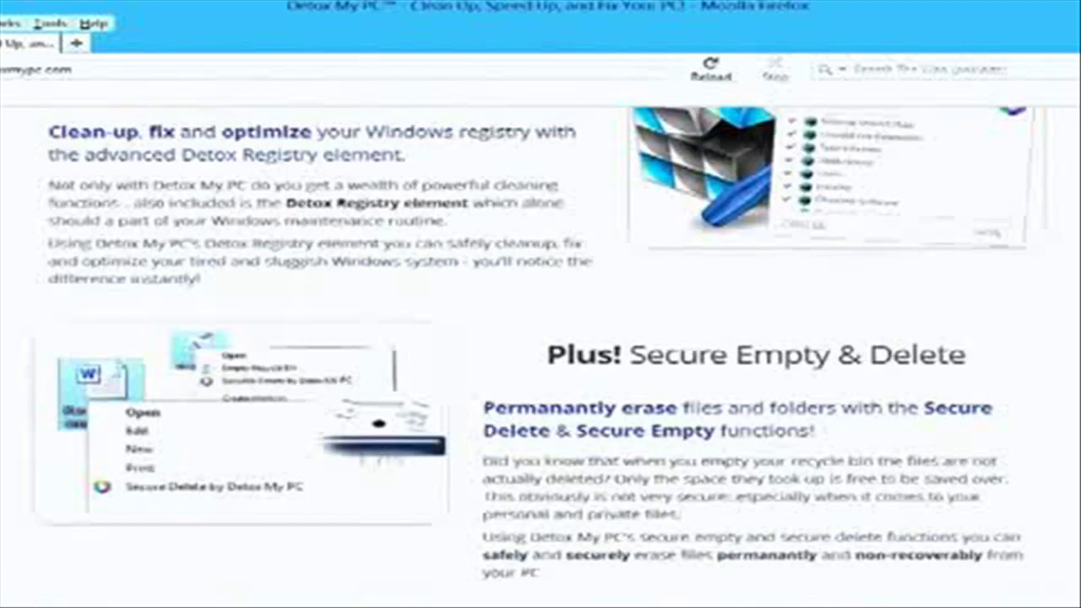
{"action": "scroll", "coordinate": [540, 338], "scroll_direction": "down", "scroll_amount": 4}
{"action": "scroll", "coordinate": [540, 338], "scroll_direction": "down", "scroll_amount": 3}
{"action": "scroll", "coordinate": [895, 532], "scroll_direction": "down", "scroll_amount": 1}
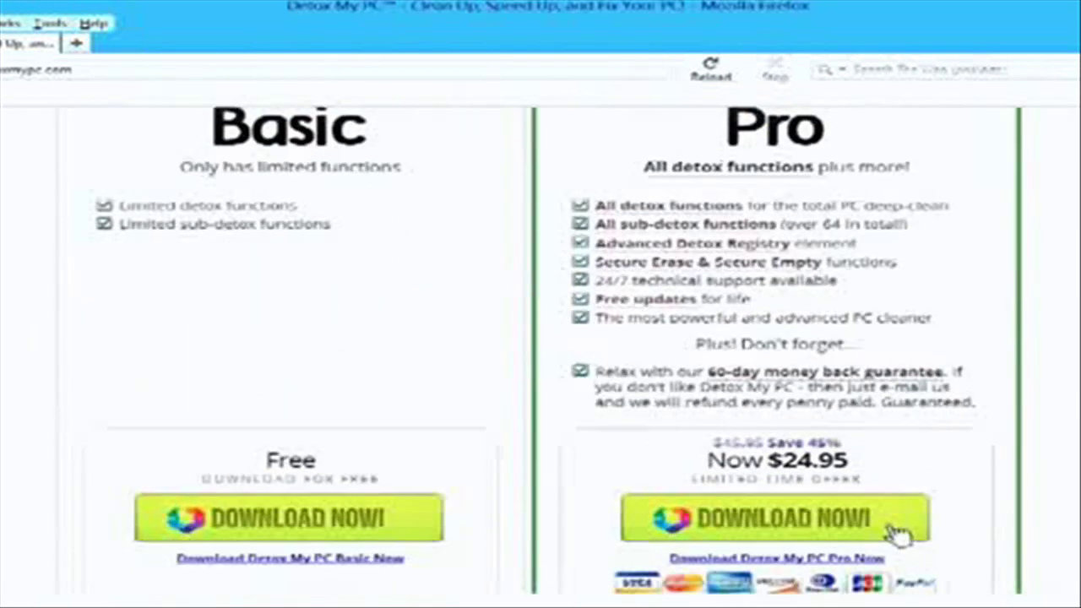
{"action": "scroll", "coordinate": [897, 534], "scroll_direction": "up", "scroll_amount": 1}
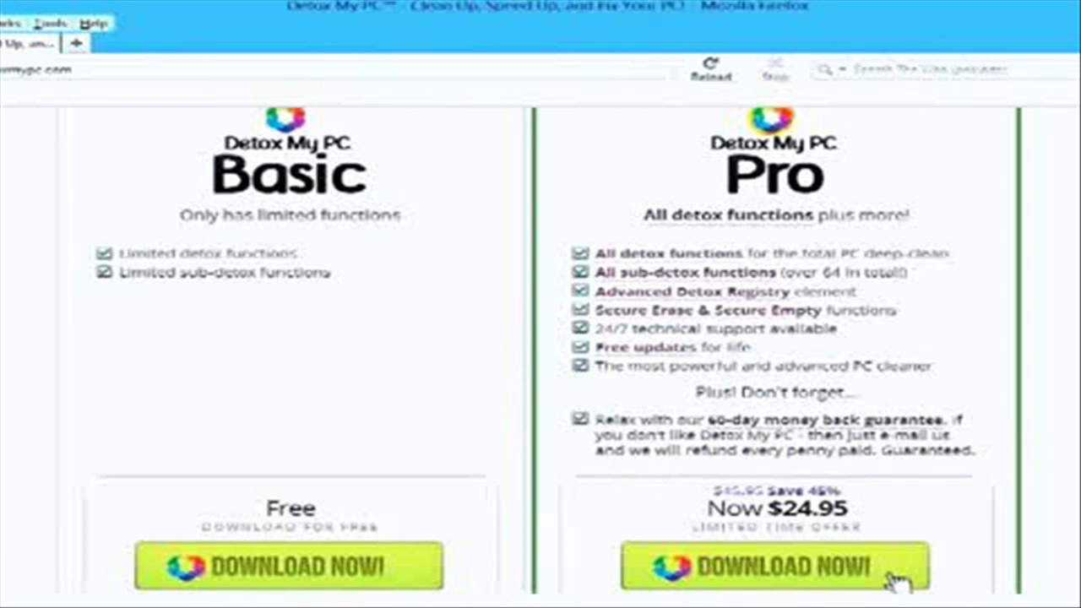
{"action": "scroll", "coordinate": [893, 581], "scroll_direction": "up", "scroll_amount": 5}
{"action": "scroll", "coordinate": [894, 581], "scroll_direction": "up", "scroll_amount": 5}
{"action": "scroll", "coordinate": [893, 581], "scroll_direction": "up", "scroll_amount": 5}
{"action": "scroll", "coordinate": [894, 581], "scroll_direction": "up", "scroll_amount": 3}
{"action": "scroll", "coordinate": [894, 581], "scroll_direction": "up", "scroll_amount": 2}
{"action": "scroll", "coordinate": [894, 581], "scroll_direction": "up", "scroll_amount": 3}
{"action": "scroll", "coordinate": [894, 581], "scroll_direction": "up", "scroll_amount": 1}
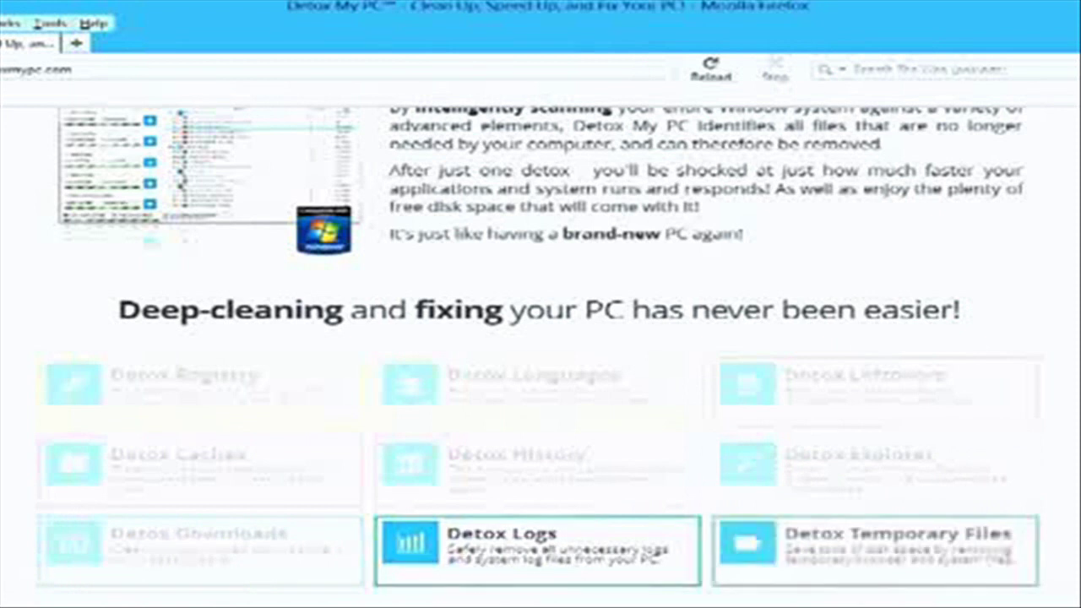
{"action": "scroll", "coordinate": [540, 346], "scroll_direction": "up", "scroll_amount": 4}
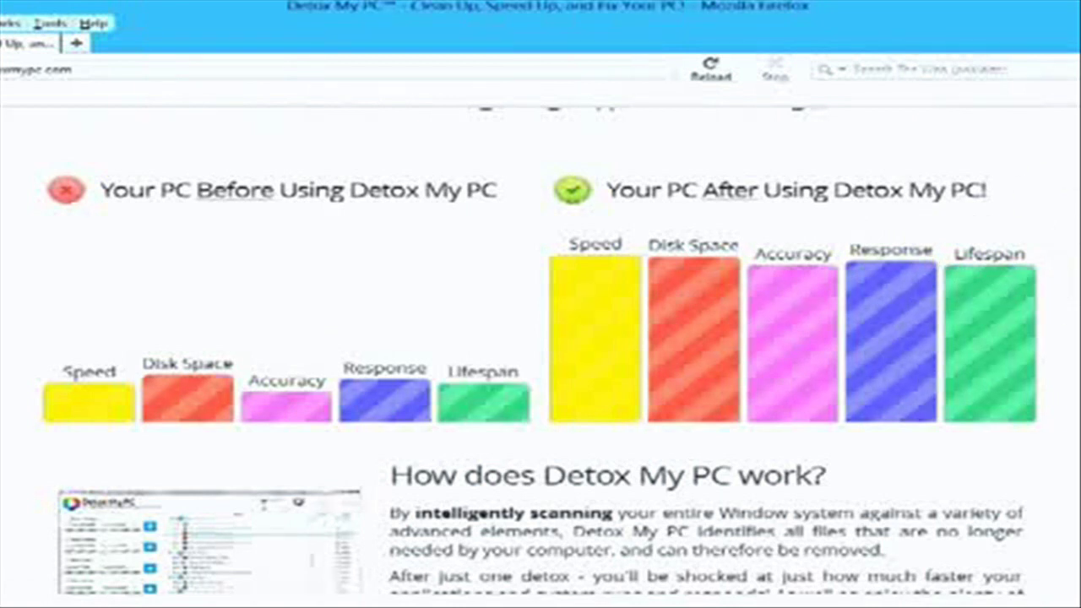
{"action": "scroll", "coordinate": [895, 583], "scroll_direction": "down", "scroll_amount": 10}
{"action": "scroll", "coordinate": [895, 583], "scroll_direction": "down", "scroll_amount": 10}
{"action": "scroll", "coordinate": [896, 582], "scroll_direction": "down", "scroll_amount": 5}
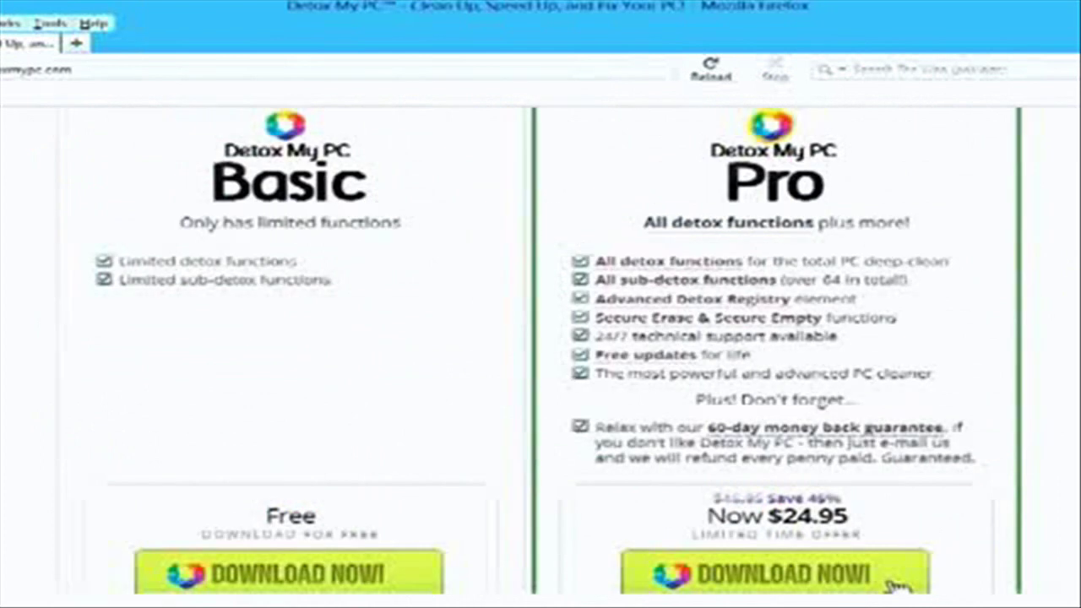
{"action": "scroll", "coordinate": [894, 584], "scroll_direction": "down", "scroll_amount": 2}
{"action": "scroll", "coordinate": [898, 470], "scroll_direction": "down", "scroll_amount": 3}
{"action": "scroll", "coordinate": [898, 200], "scroll_direction": "down", "scroll_amount": 2}
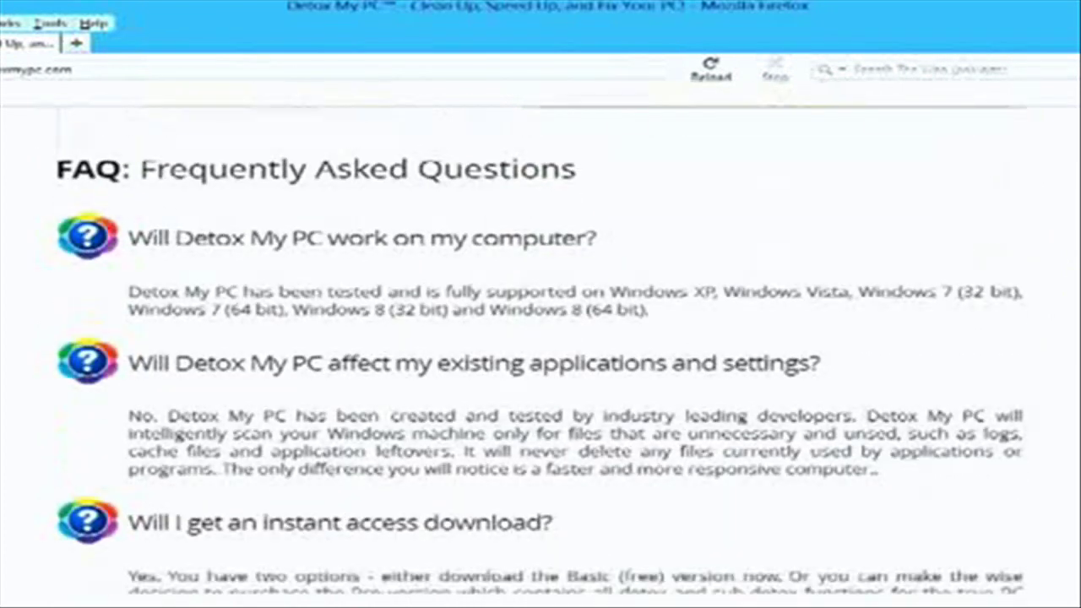
{"action": "scroll", "coordinate": [541, 350], "scroll_direction": "down", "scroll_amount": 1}
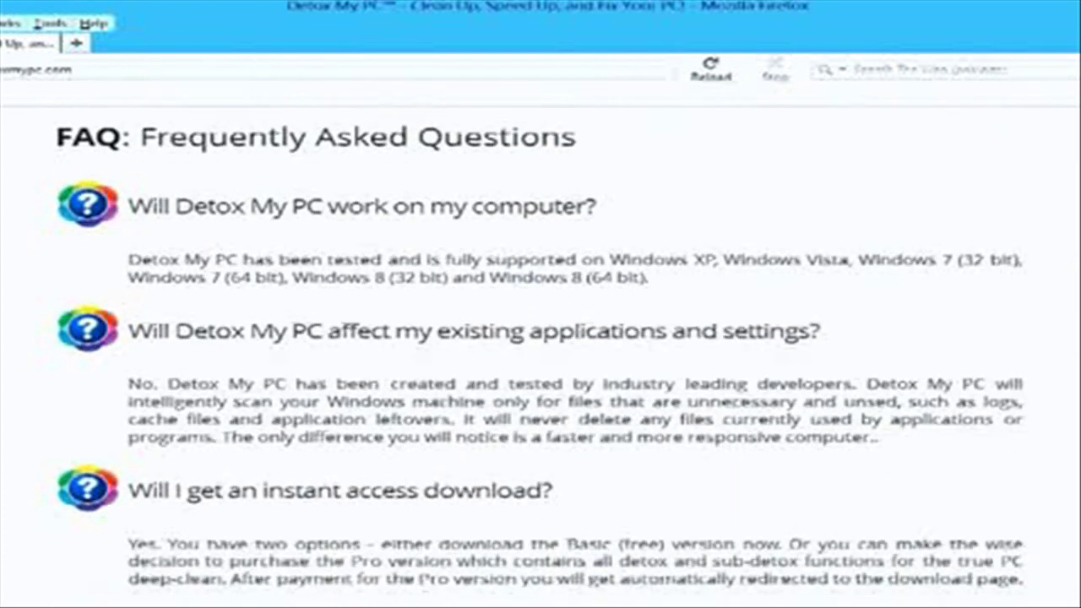
{"action": "scroll", "coordinate": [898, 290], "scroll_direction": "up", "scroll_amount": 5}
{"action": "scroll", "coordinate": [898, 453], "scroll_direction": "up", "scroll_amount": 4}
{"action": "scroll", "coordinate": [898, 519], "scroll_direction": "up", "scroll_amount": 1}
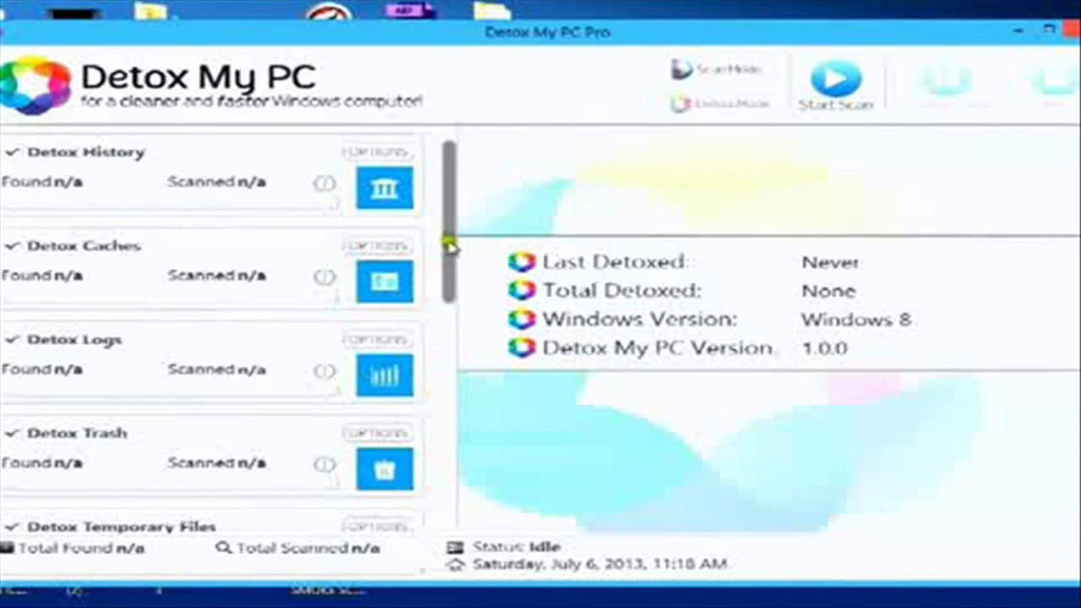
Bring up Detox My PC Pro and scroll its category list down and back up to Detox History.
{"action": "mouse_move", "coordinate": [448, 219]}
{"action": "mouse_move", "coordinate": [449, 247]}
{"action": "left_mouse_down"}
{"action": "mouse_move", "coordinate": [434, 302]}
{"action": "mouse_move", "coordinate": [431, 414]}
{"action": "mouse_move", "coordinate": [730, 428]}
{"action": "left_mouse_up"}
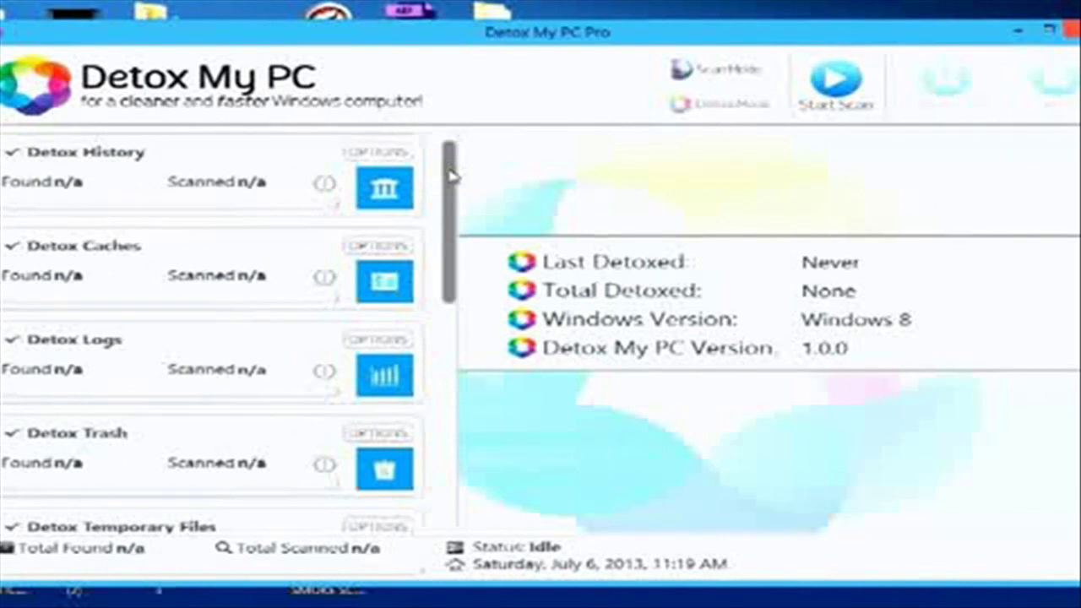
{"action": "mouse_move", "coordinate": [448, 169]}
{"action": "left_mouse_down"}
{"action": "mouse_move", "coordinate": [461, 388]}
{"action": "mouse_move", "coordinate": [416, 159]}
{"action": "mouse_move", "coordinate": [434, 243]}
{"action": "mouse_move", "coordinate": [435, 174]}
{"action": "left_mouse_up"}
{"action": "left_click_drag", "start_coordinate": [452, 169], "coordinate": [502, 386]}
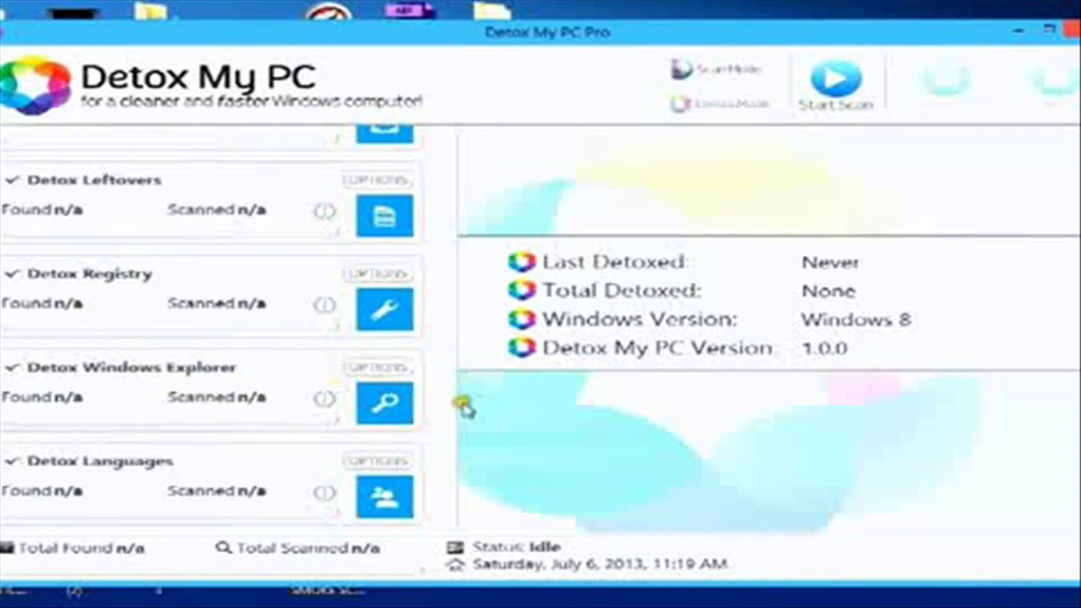
{"action": "mouse_move", "coordinate": [452, 404]}
{"action": "left_click_drag", "start_coordinate": [452, 407], "coordinate": [452, 328]}
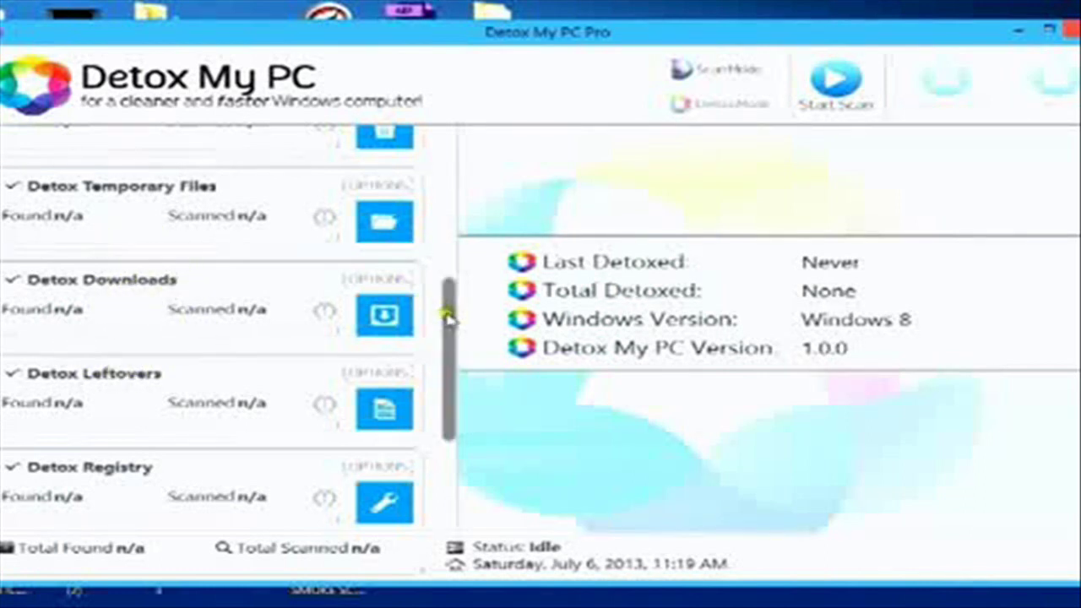
{"action": "left_click_drag", "start_coordinate": [448, 317], "coordinate": [444, 203]}
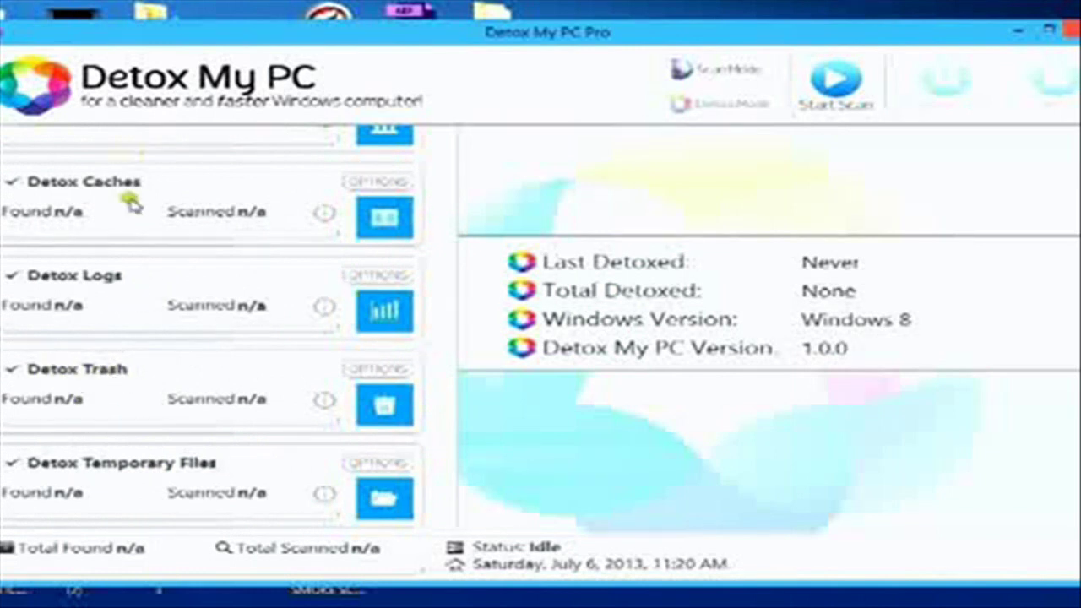
{"action": "left_click_drag", "start_coordinate": [449, 266], "coordinate": [449, 212]}
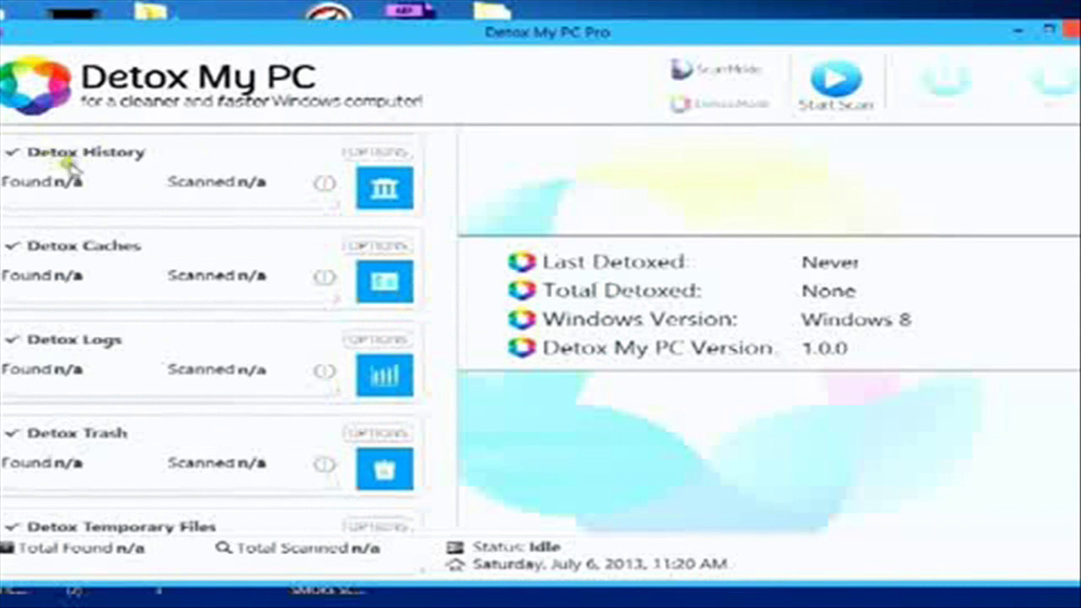
Review Detox History's Internet Explorer, Firefox and Chrome items, then cancel with everything still ticked.
{"action": "left_click", "coordinate": [114, 170]}
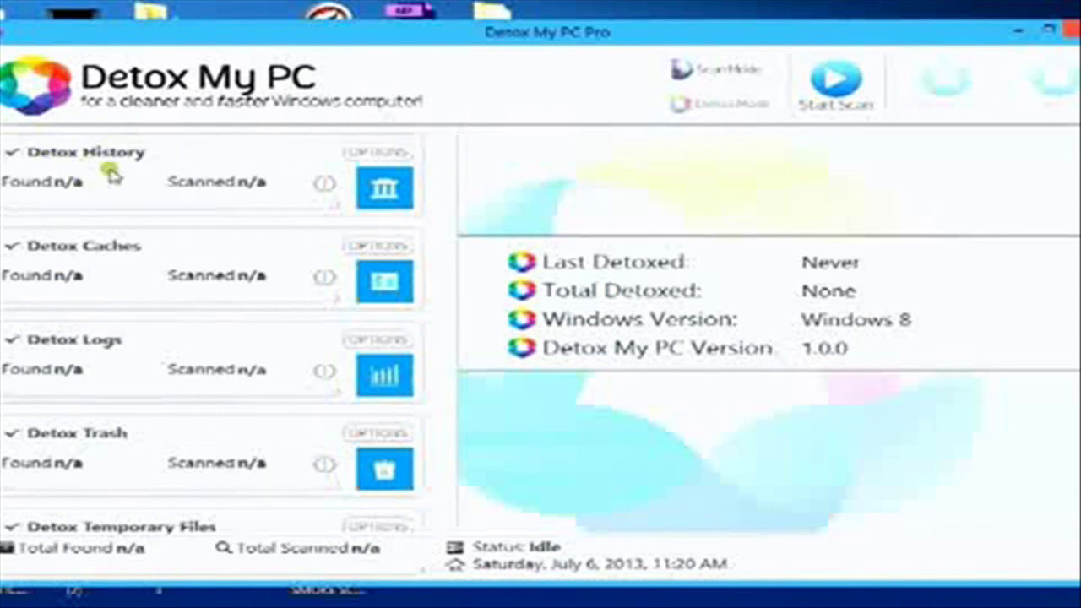
{"action": "left_click", "coordinate": [396, 153]}
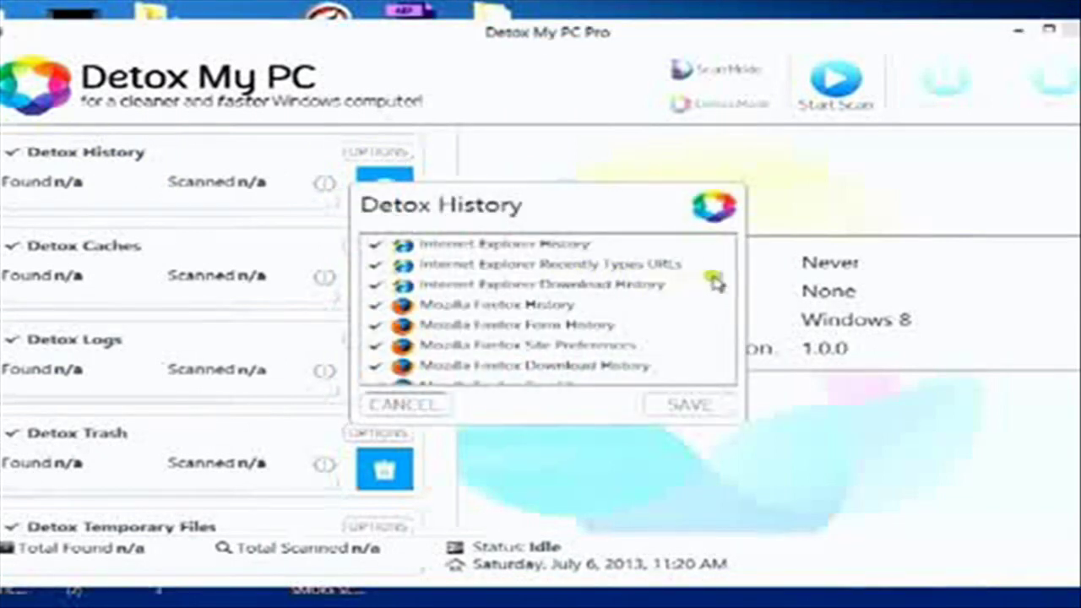
{"action": "left_click_drag", "start_coordinate": [725, 289], "coordinate": [710, 369]}
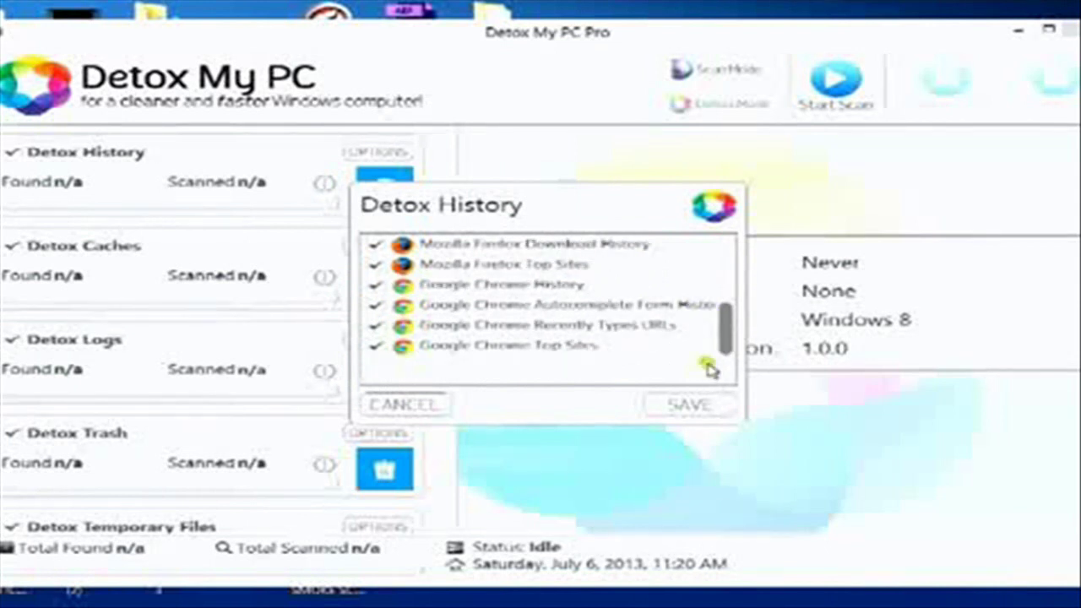
{"action": "scroll", "coordinate": [708, 321], "scroll_direction": "up", "scroll_amount": 2}
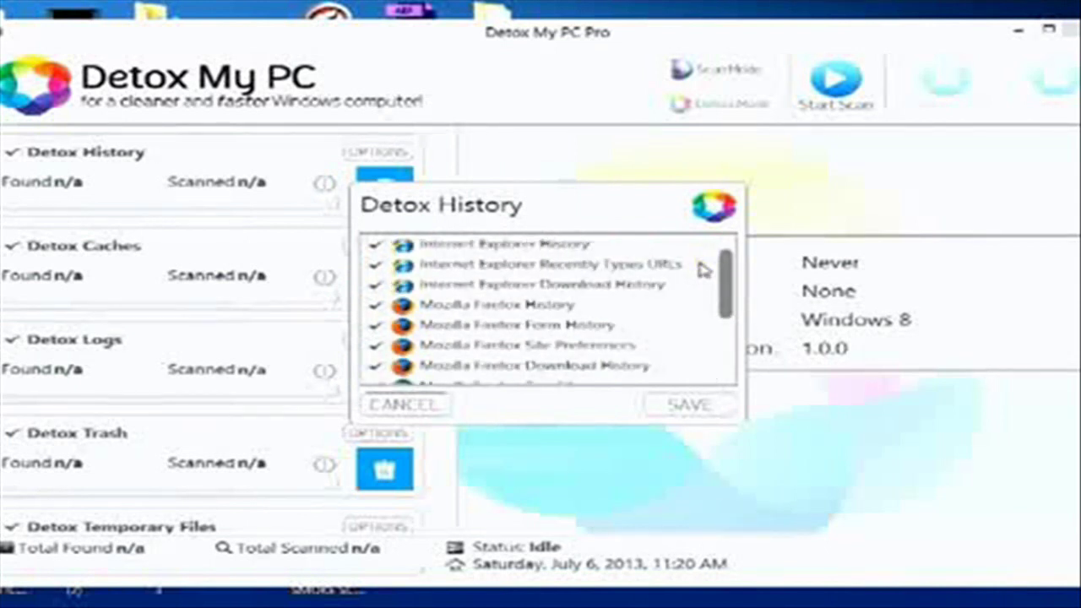
{"action": "scroll", "coordinate": [706, 313], "scroll_direction": "down", "scroll_amount": 3}
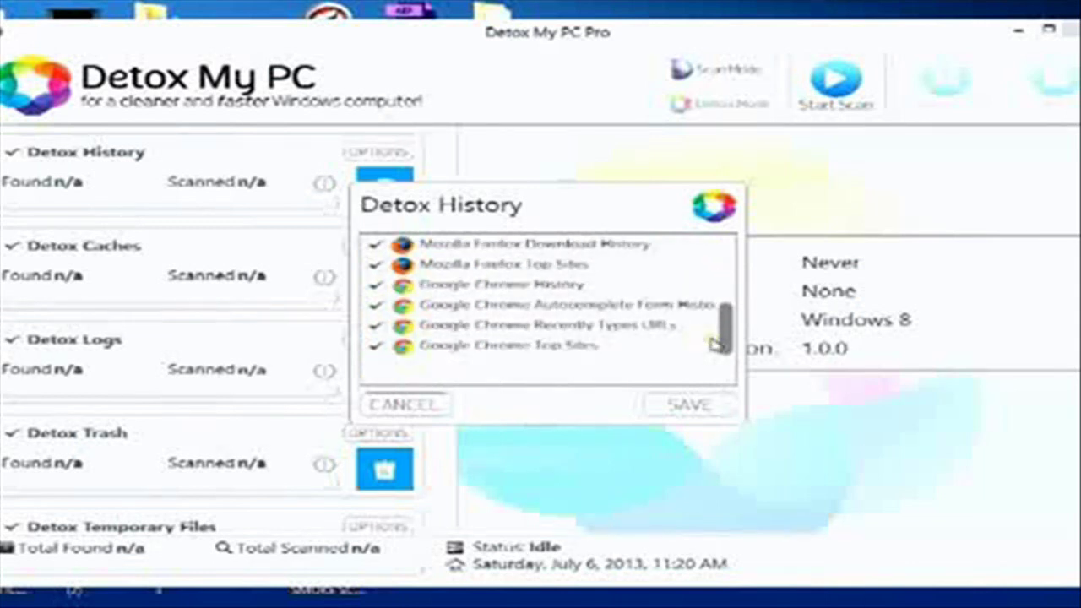
{"action": "left_click_drag", "start_coordinate": [716, 345], "coordinate": [706, 274]}
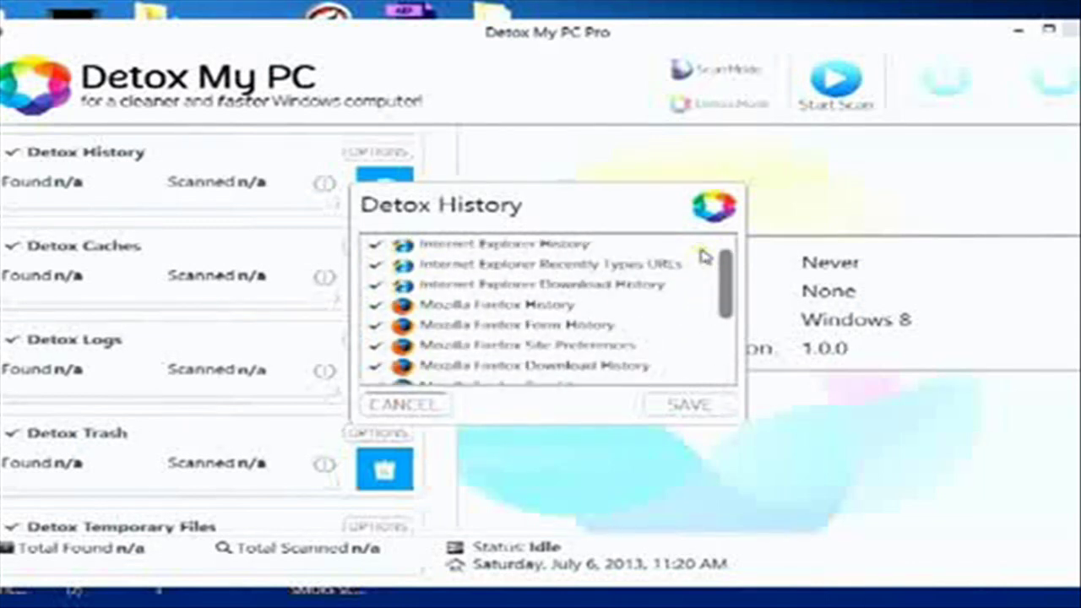
{"action": "scroll", "coordinate": [705, 274], "scroll_direction": "down", "scroll_amount": 2}
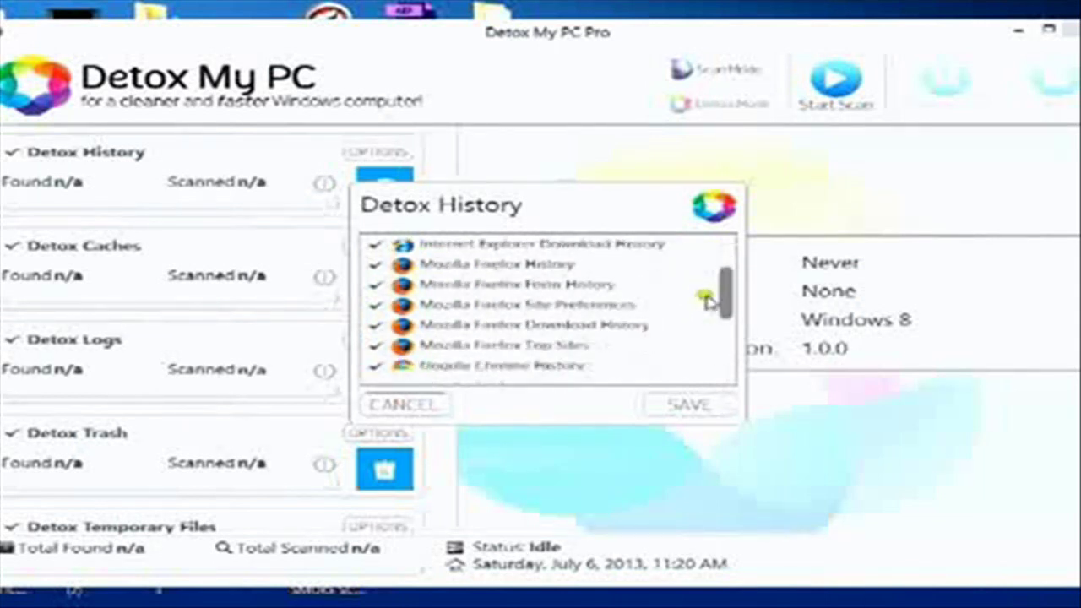
{"action": "left_click", "coordinate": [411, 406]}
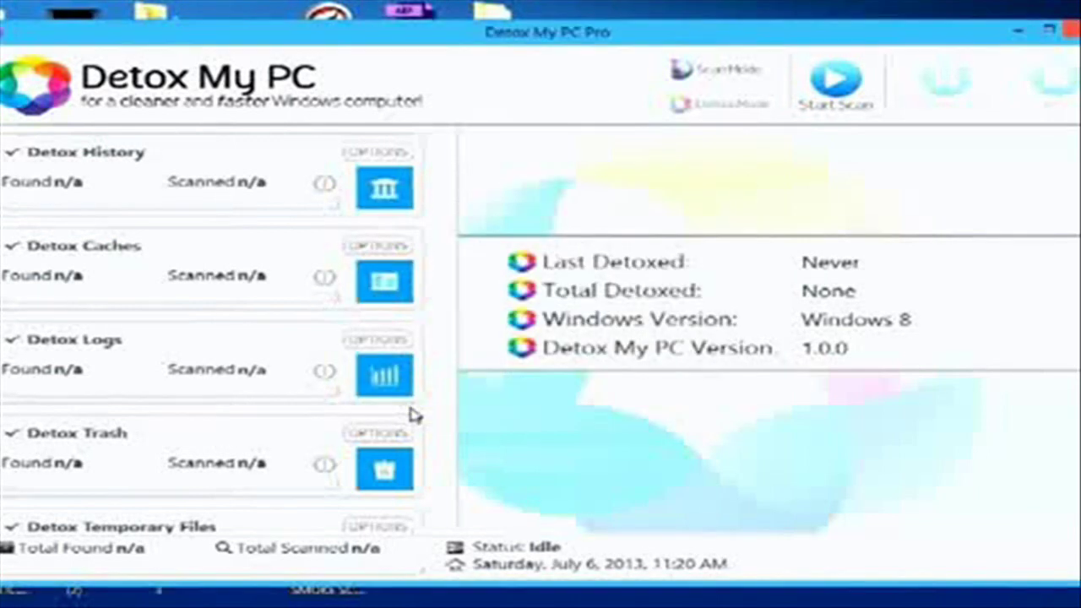
Review the Caches and Logs cleanup options and cancel both unchanged.
{"action": "left_click", "coordinate": [382, 248]}
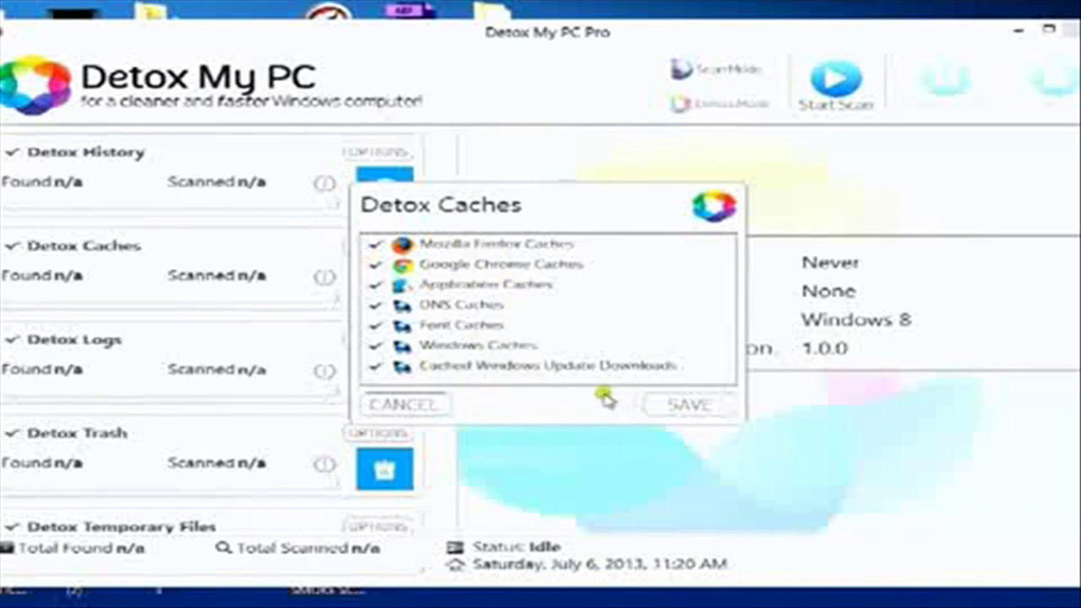
{"action": "left_click", "coordinate": [439, 405]}
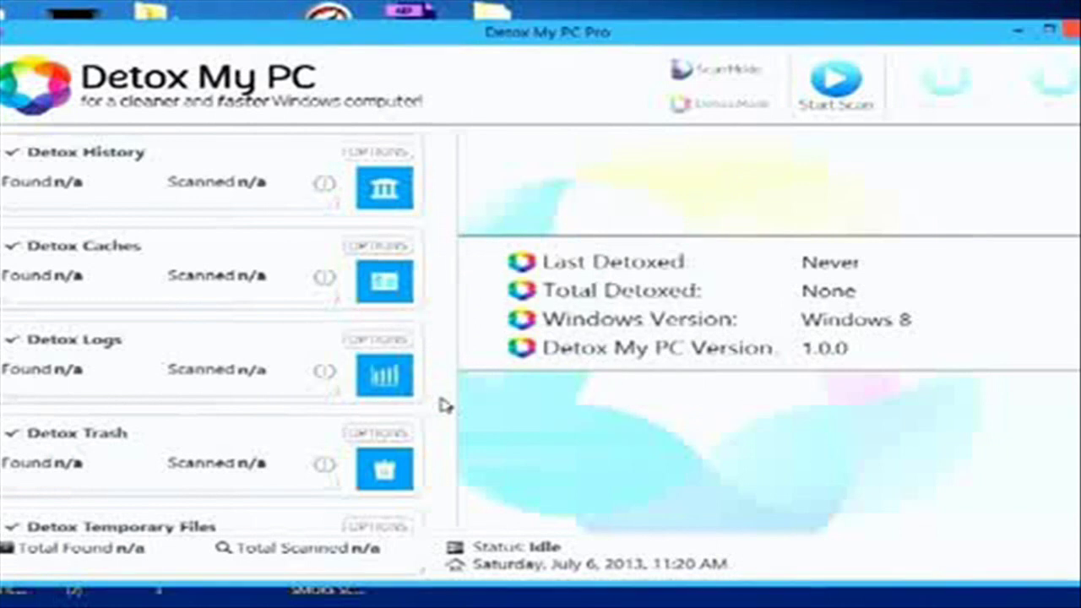
{"action": "left_click", "coordinate": [390, 342]}
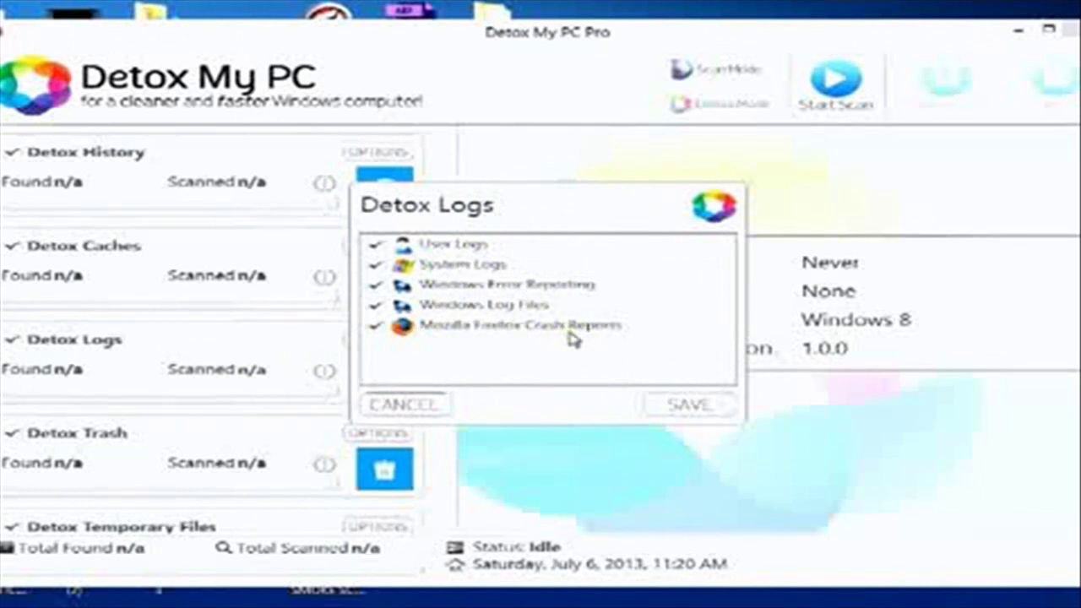
{"action": "left_click", "coordinate": [406, 406]}
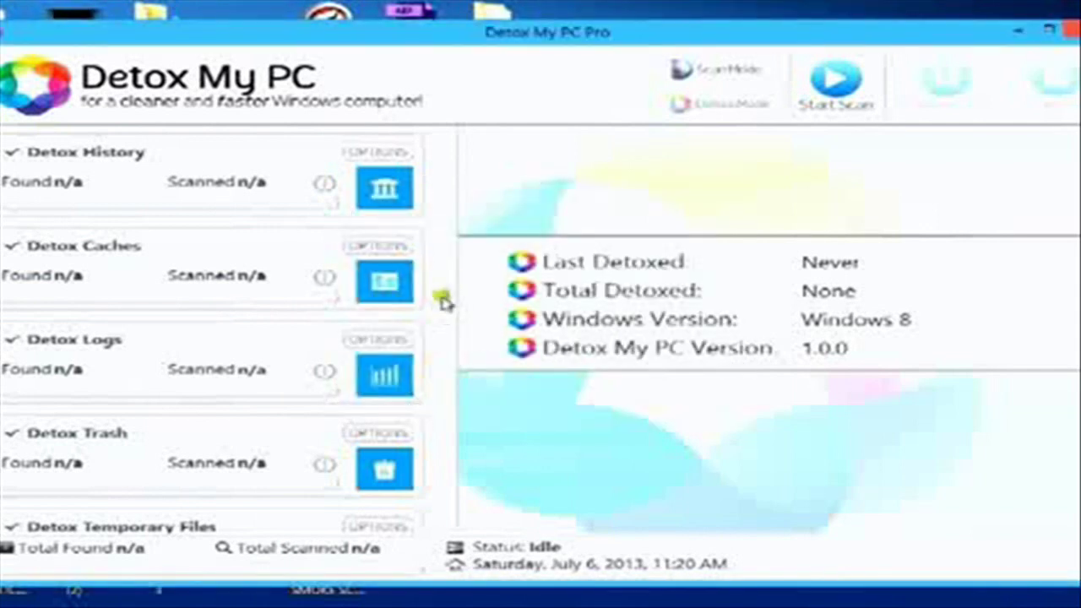
Cancel the Trash options unchanged and bring up the Temporary Files cleanup list.
{"action": "left_click_drag", "start_coordinate": [447, 290], "coordinate": [434, 358]}
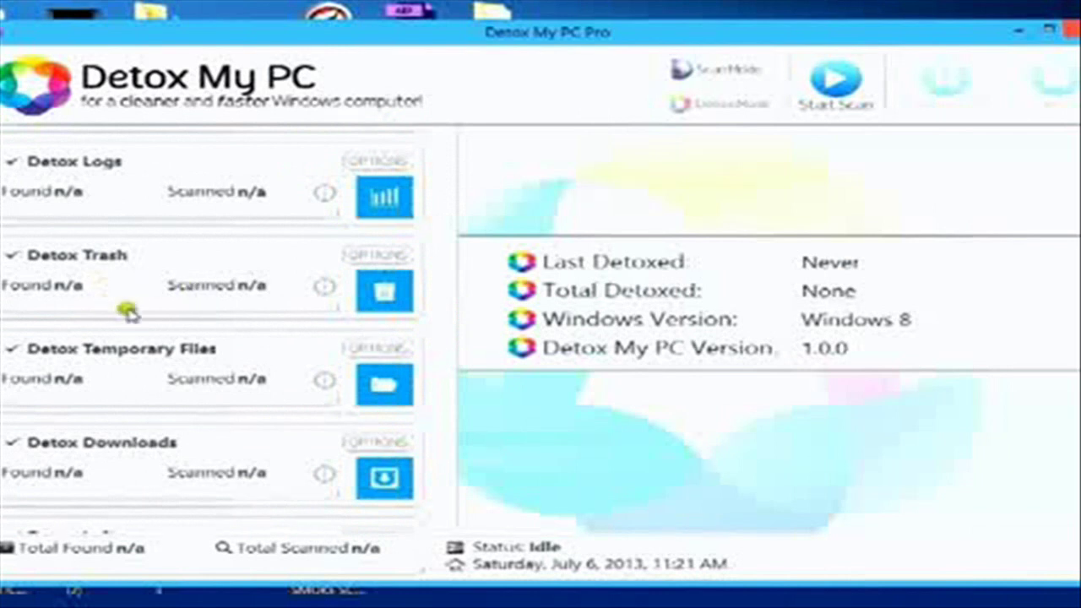
{"action": "left_click", "coordinate": [389, 256]}
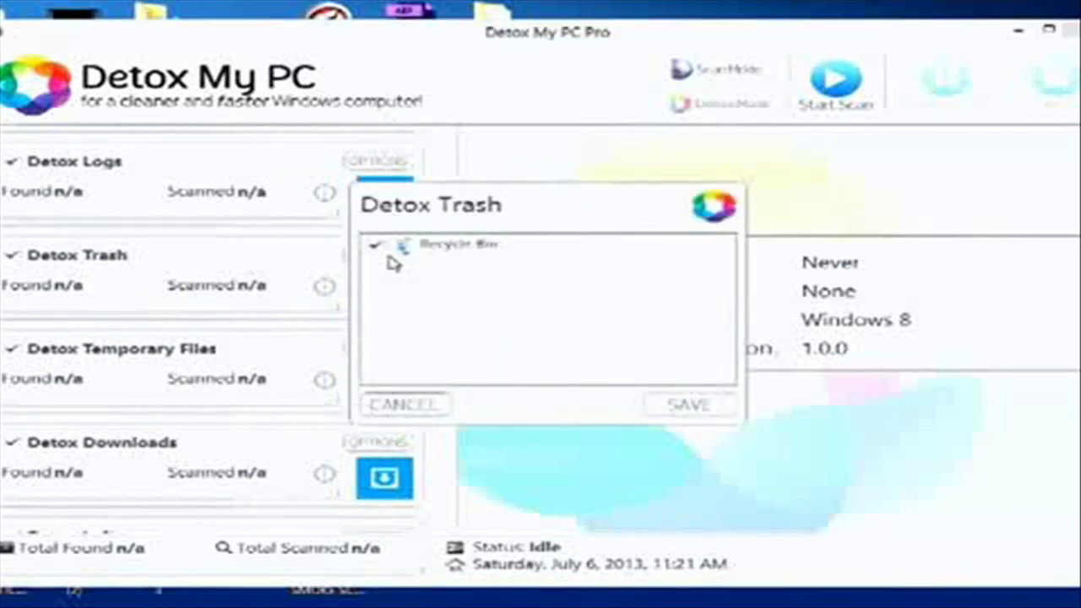
{"action": "left_click", "coordinate": [403, 407]}
{"action": "left_click", "coordinate": [378, 347]}
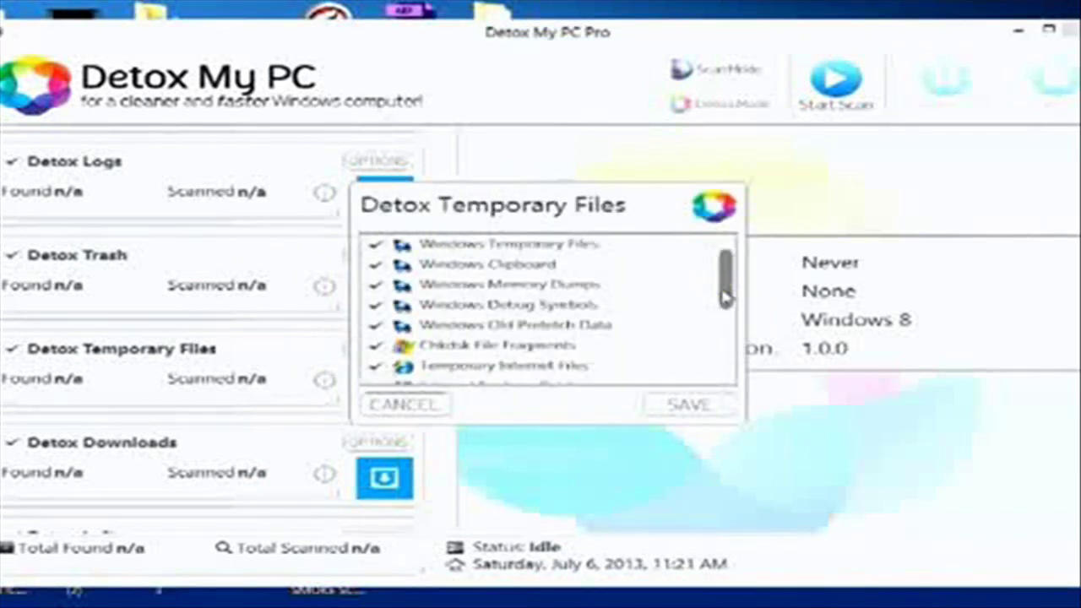
{"action": "mouse_move", "coordinate": [724, 295]}
{"action": "left_mouse_down"}
{"action": "mouse_move", "coordinate": [719, 365]}
{"action": "mouse_move", "coordinate": [715, 300]}
{"action": "left_mouse_up"}
Cancel the Temporary Files options unchanged and scroll through all categories to confirm they're checked.
{"action": "left_click", "coordinate": [441, 414]}
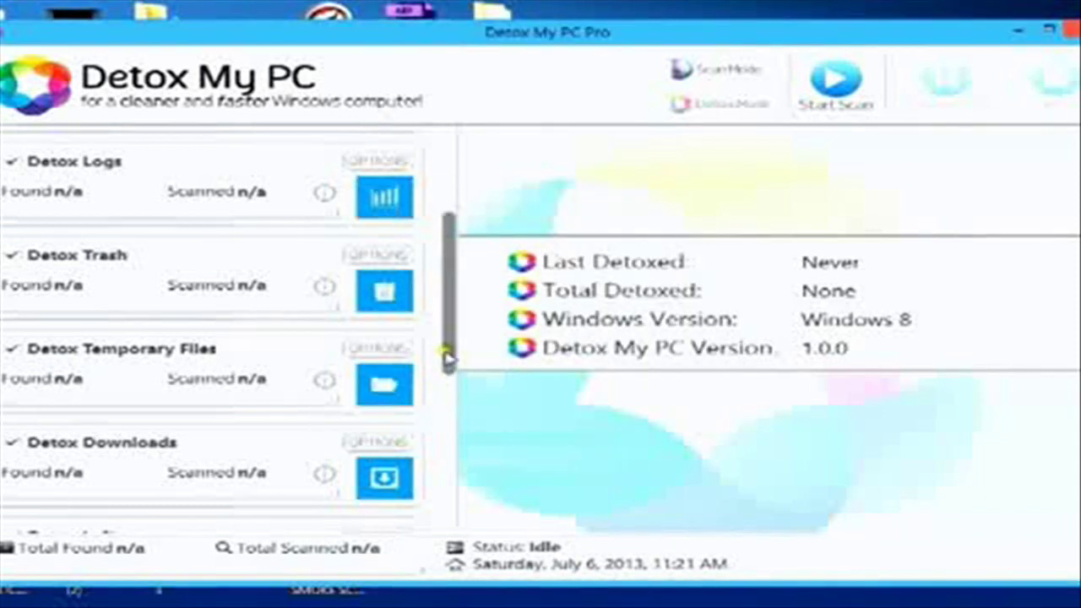
{"action": "left_click_drag", "start_coordinate": [447, 358], "coordinate": [442, 434]}
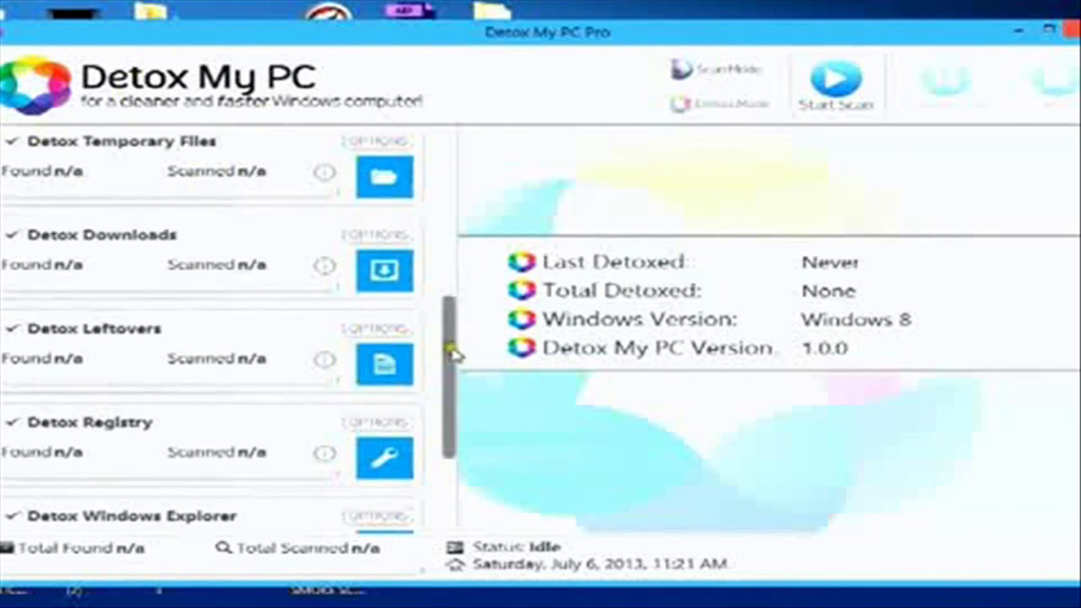
{"action": "mouse_move", "coordinate": [450, 353]}
{"action": "left_mouse_down"}
{"action": "mouse_move", "coordinate": [450, 465]}
{"action": "mouse_move", "coordinate": [442, 184]}
{"action": "left_mouse_up"}
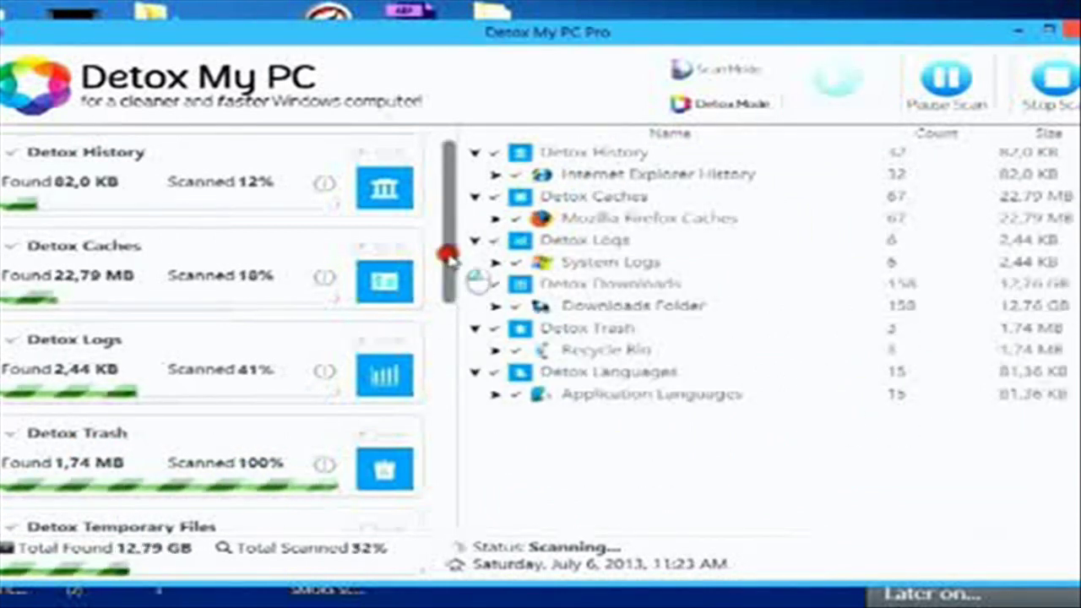
Scroll the category panel while the scan reaches 60% with 12.88 GB found.
{"action": "left_click_drag", "start_coordinate": [448, 255], "coordinate": [454, 381]}
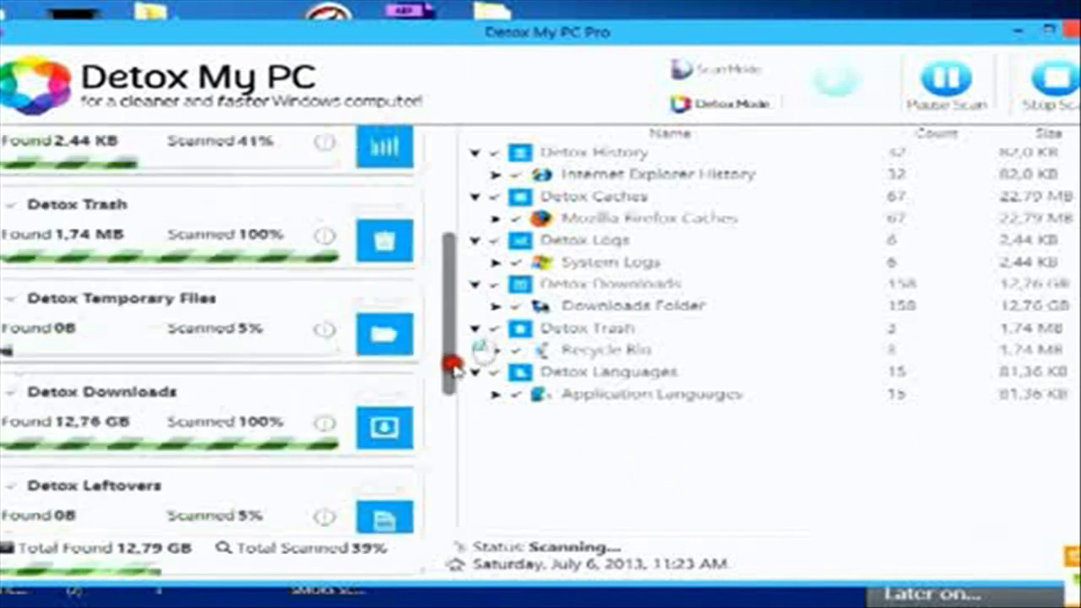
{"action": "scroll", "coordinate": [454, 380], "scroll_direction": "down", "scroll_amount": 1}
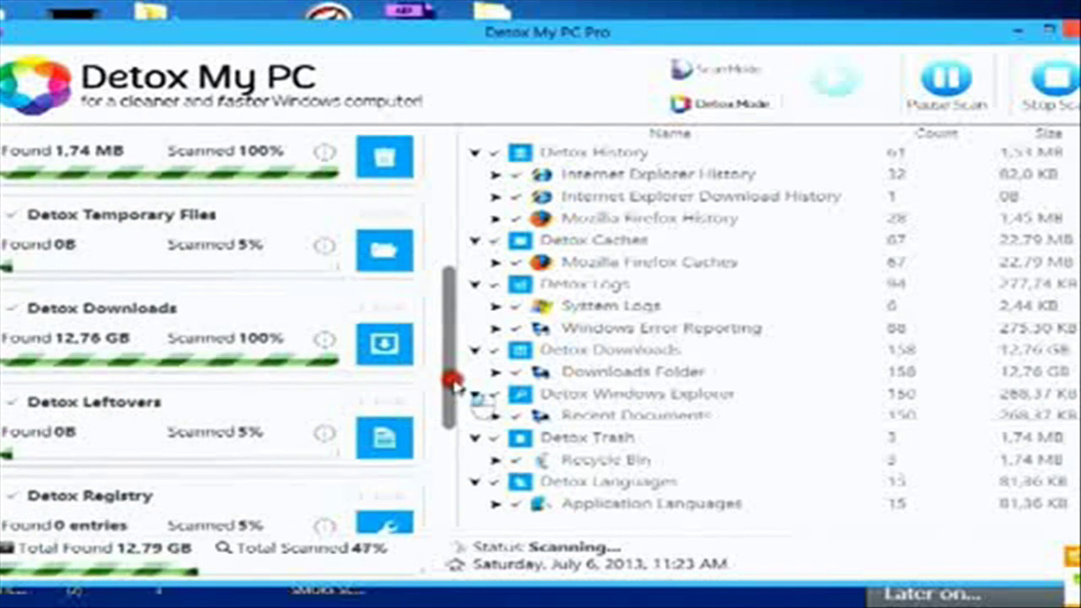
{"action": "left_click_drag", "start_coordinate": [454, 384], "coordinate": [446, 473]}
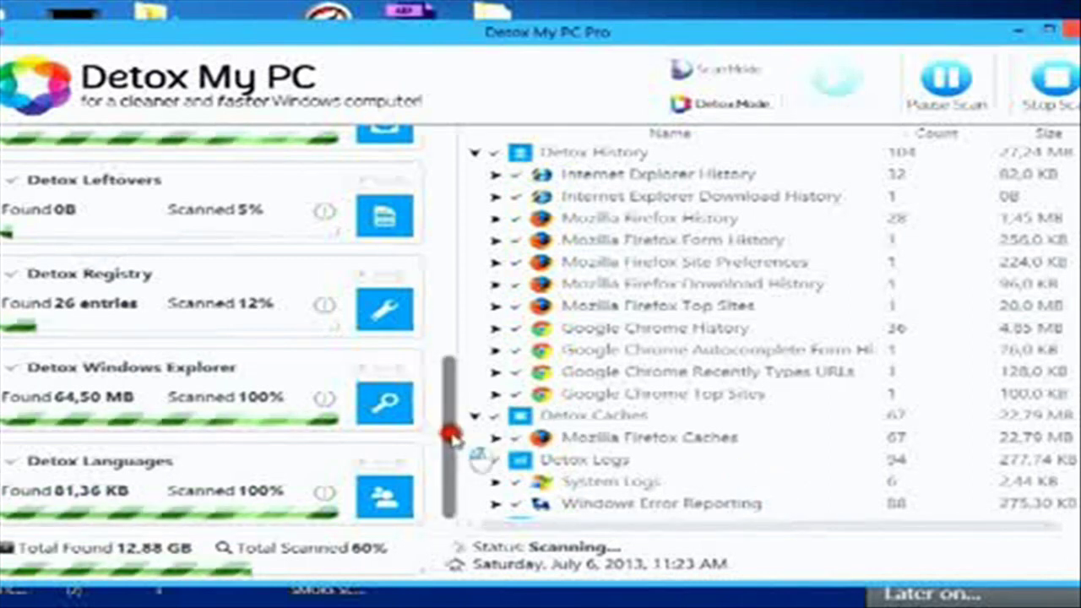
{"action": "left_click_drag", "start_coordinate": [447, 432], "coordinate": [420, 160]}
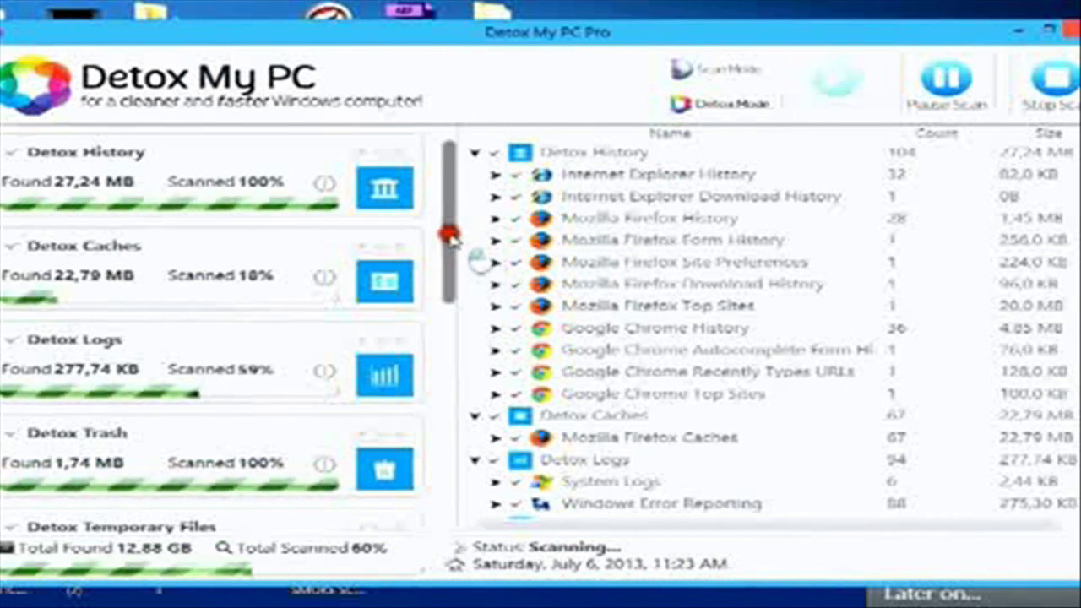
Scroll the category panel back to the top while the scan finishes at 14.14 GB.
{"action": "mouse_move", "coordinate": [450, 237]}
{"action": "left_mouse_down"}
{"action": "mouse_move", "coordinate": [479, 346]}
{"action": "mouse_move", "coordinate": [469, 454]}
{"action": "left_mouse_up"}
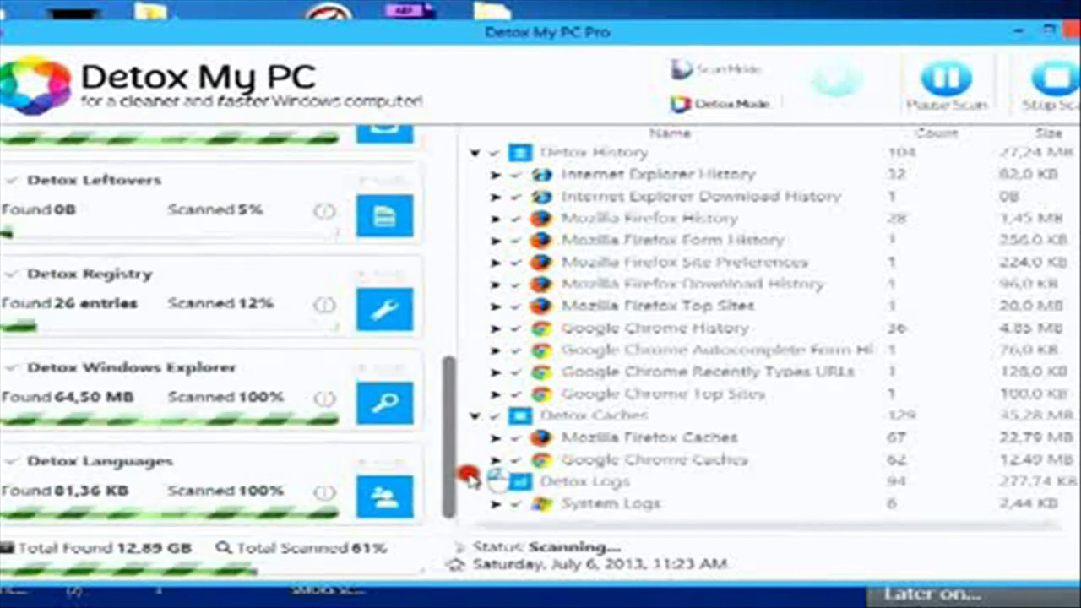
{"action": "left_click_drag", "start_coordinate": [469, 478], "coordinate": [387, 135]}
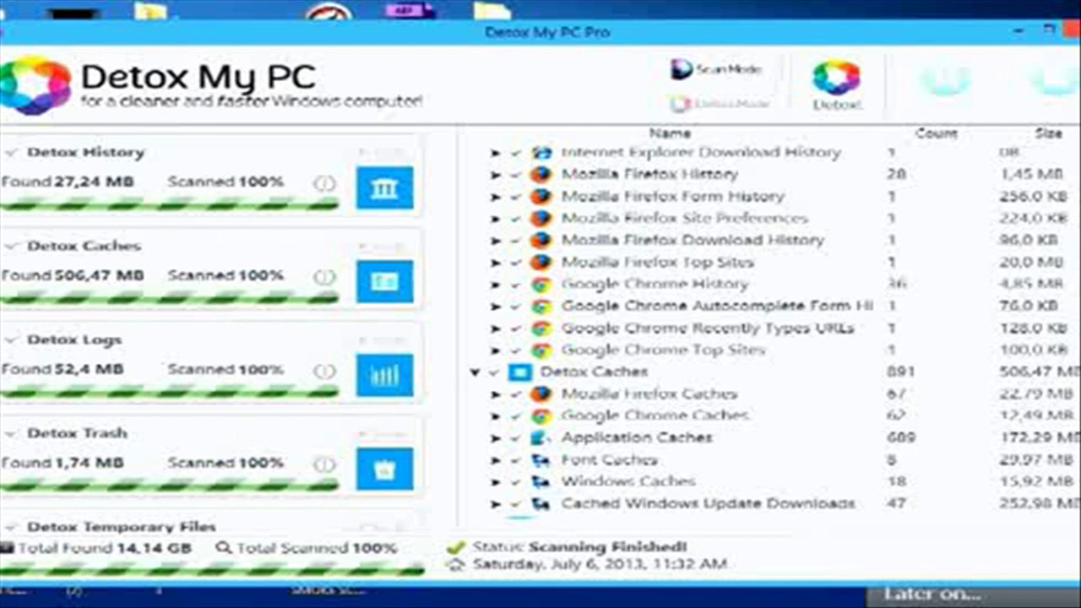
{"action": "scroll", "coordinate": [769, 329], "scroll_direction": "down", "scroll_amount": 3}
{"action": "scroll", "coordinate": [769, 329], "scroll_direction": "down", "scroll_amount": 4}
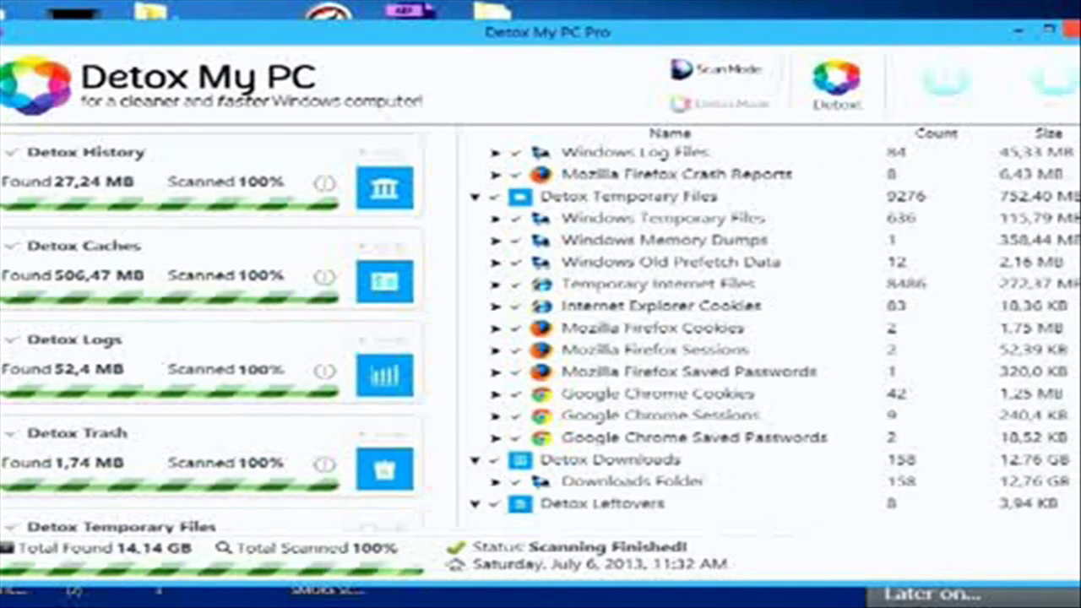
{"action": "scroll", "coordinate": [1074, 512], "scroll_direction": "down", "scroll_amount": 2}
{"action": "scroll", "coordinate": [1074, 512], "scroll_direction": "down", "scroll_amount": 2}
{"action": "scroll", "coordinate": [1075, 513], "scroll_direction": "down", "scroll_amount": 2}
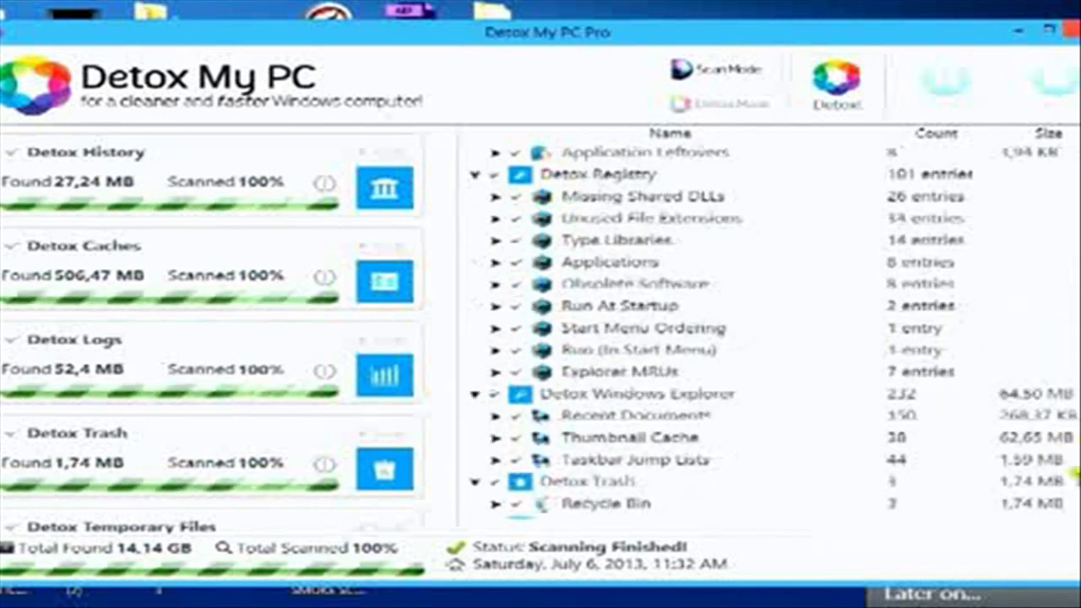
{"action": "scroll", "coordinate": [1075, 513], "scroll_direction": "down", "scroll_amount": 1}
{"action": "left_click_drag", "start_coordinate": [1071, 532], "coordinate": [1069, 148]}
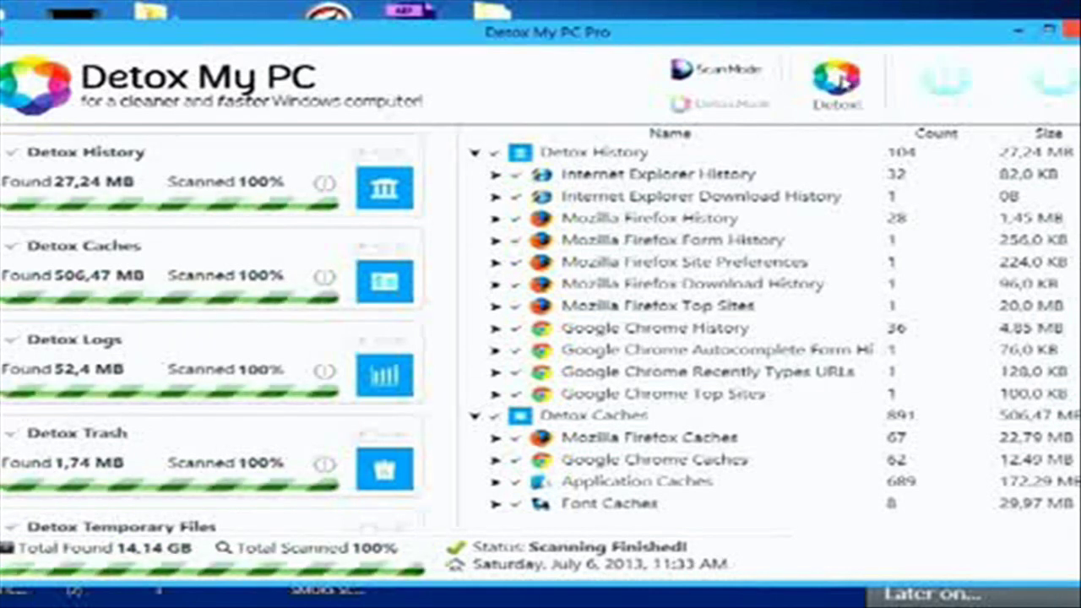
Start the Detox! and confirm it, cleaning 26.60 MB.
{"action": "left_click", "coordinate": [836, 80]}
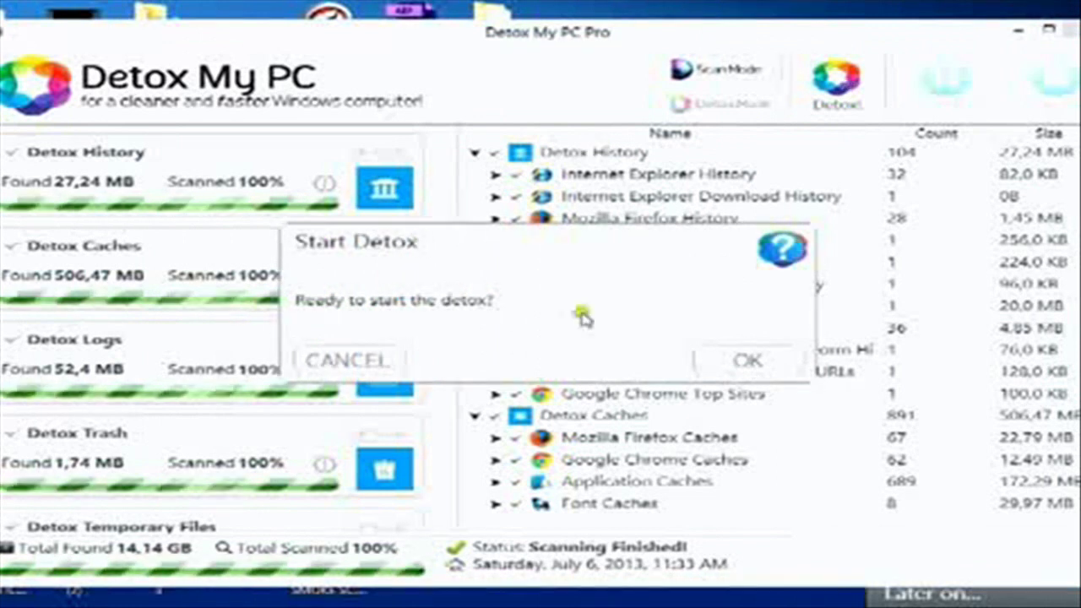
{"action": "left_click", "coordinate": [760, 359]}
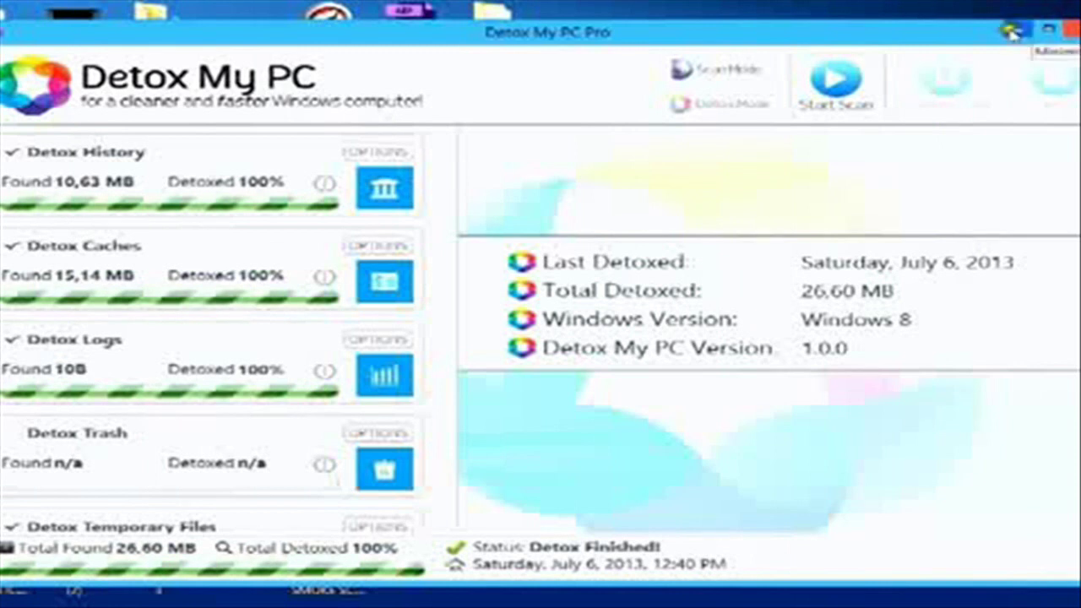
Close the Detox My PC Pro window.
{"action": "left_click", "coordinate": [1071, 31]}
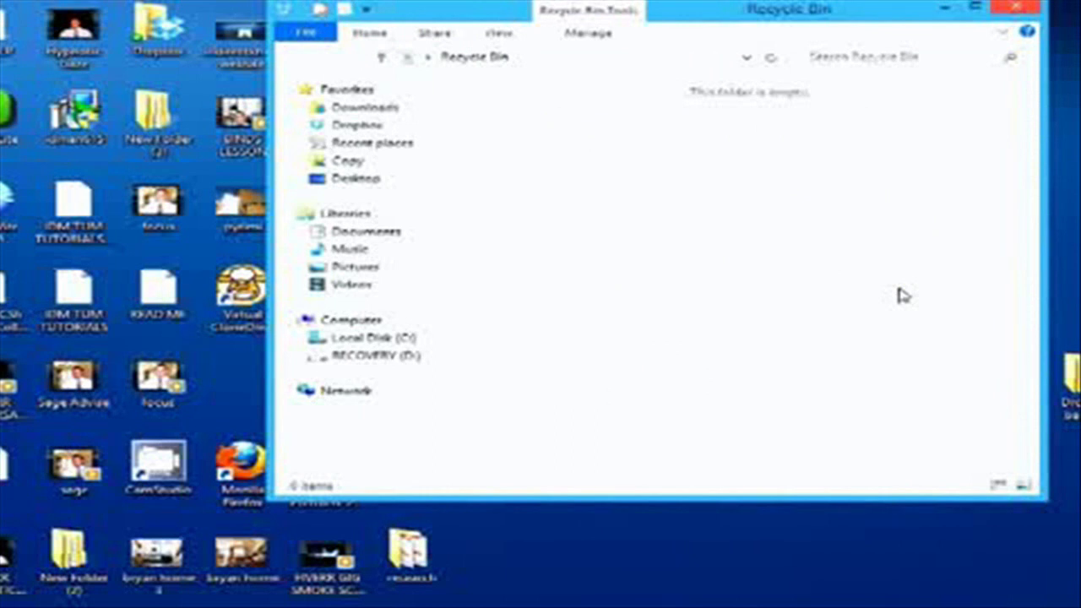
Close the empty Recycle Bin and relaunch Detox My PC Pro from its desktop shortcut.
{"action": "left_click", "coordinate": [1023, 8]}
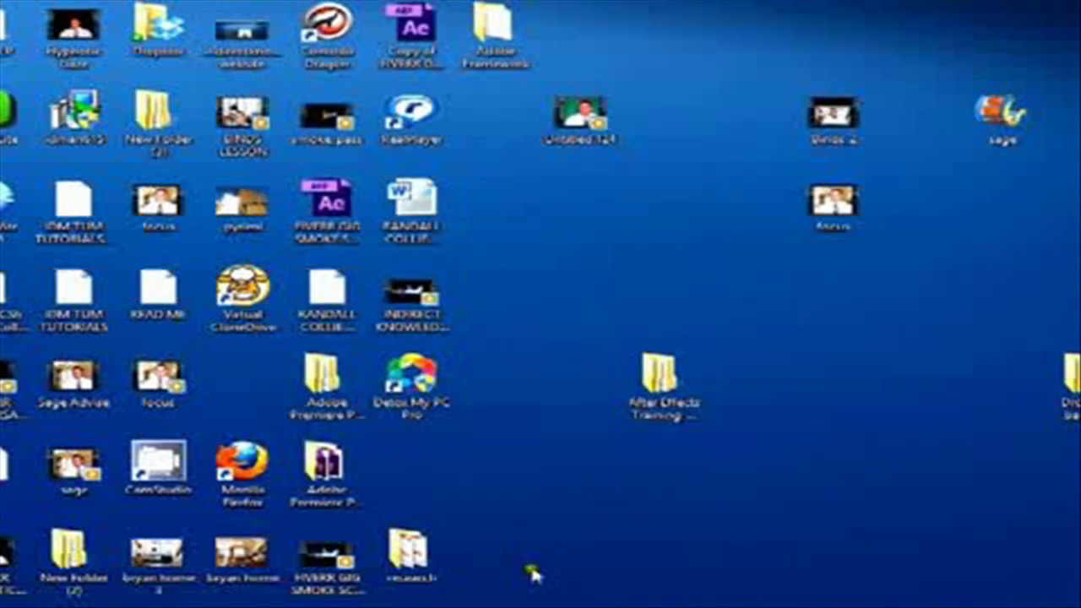
{"action": "left_click", "coordinate": [386, 394]}
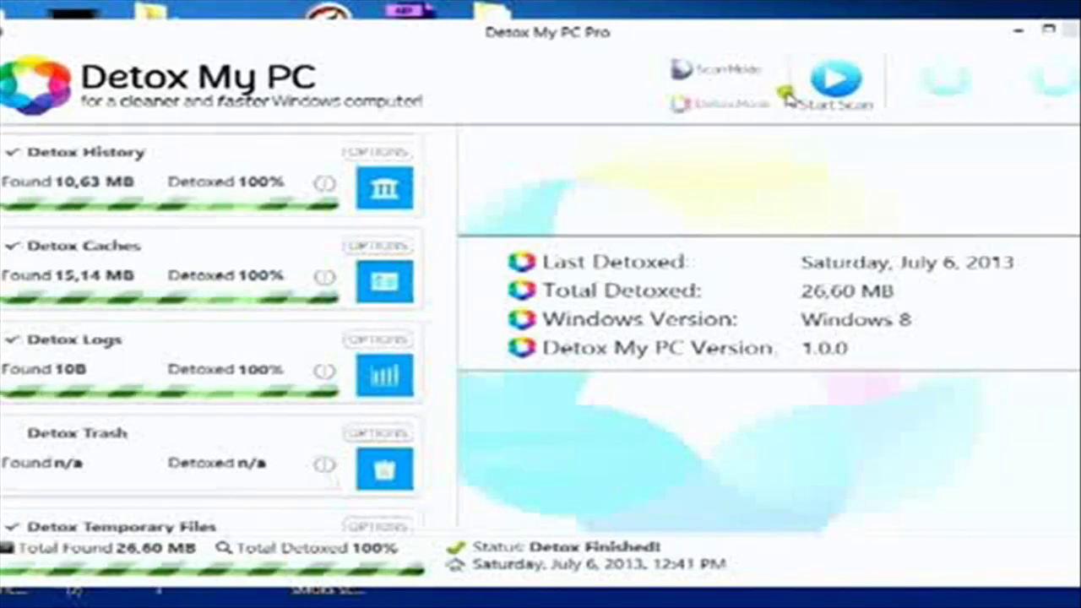
Run a fresh scan showing 0B found, then exit Detox My PC Pro.
{"action": "left_click", "coordinate": [862, 110]}
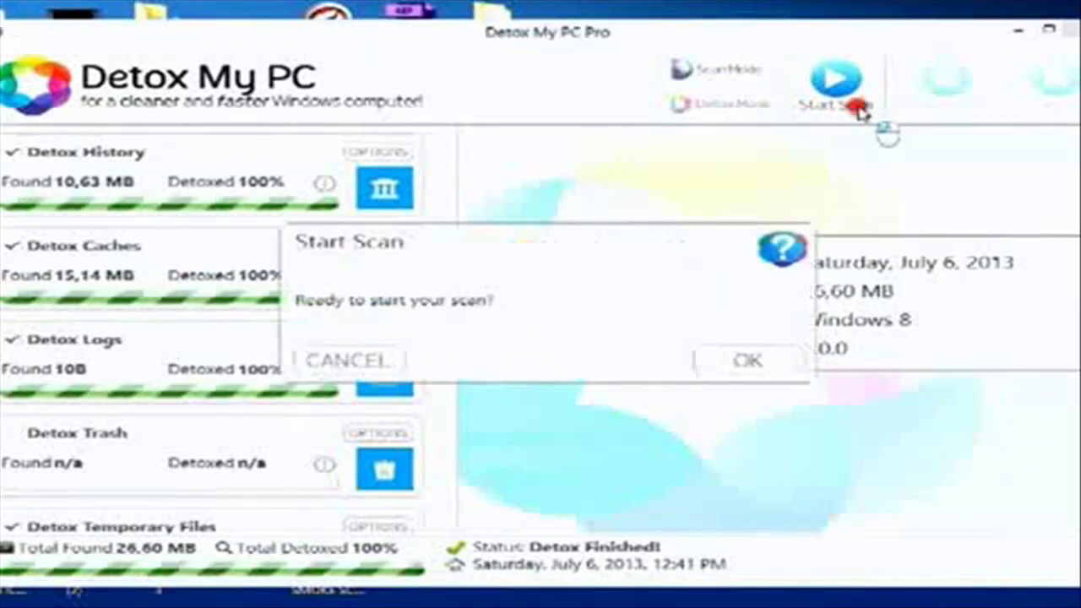
{"action": "left_click", "coordinate": [746, 362]}
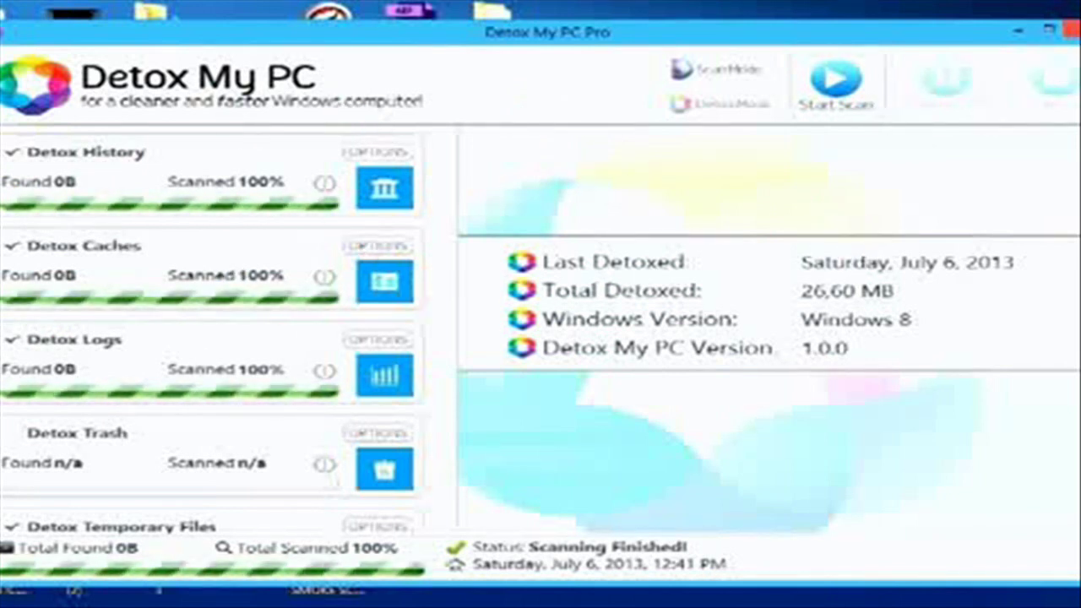
{"action": "left_click", "coordinate": [1071, 30]}
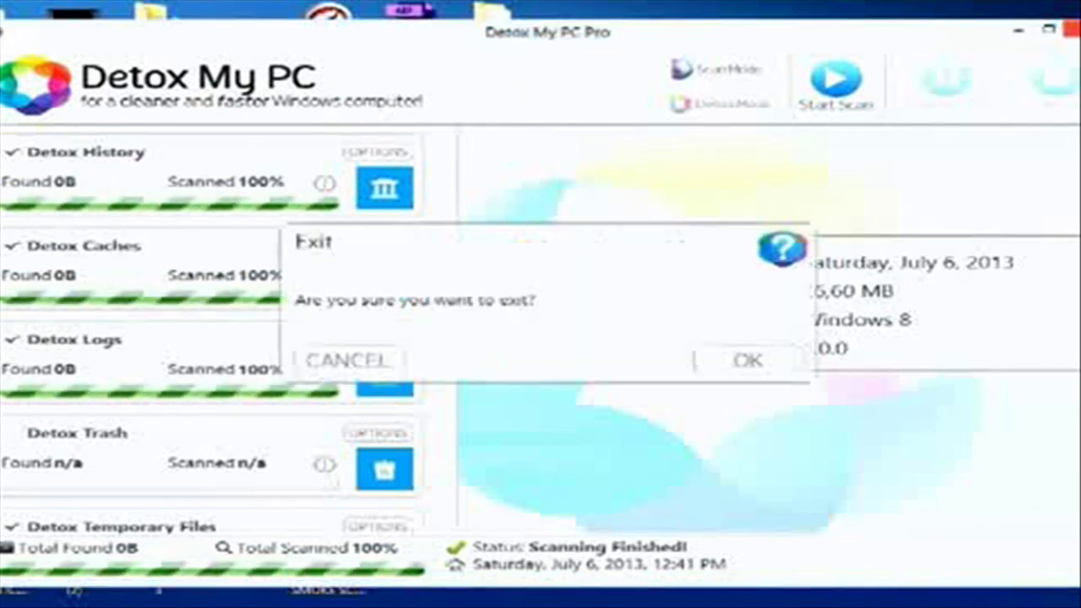
{"action": "left_click", "coordinate": [748, 359]}
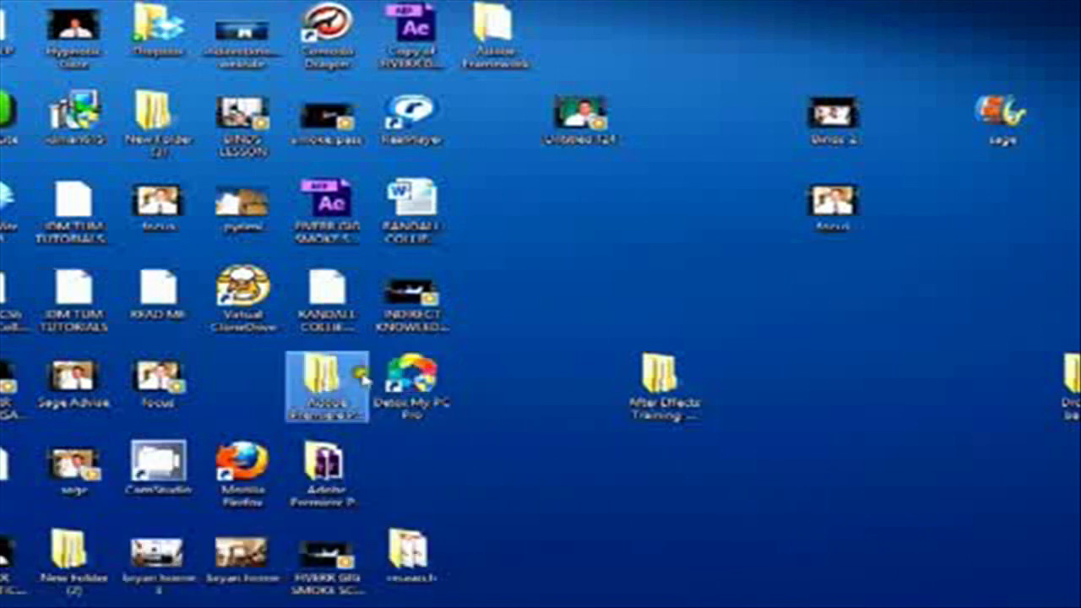
Relaunch Detox My PC Pro from its desktop shortcut, then switch to the Start screen.
{"action": "left_click", "coordinate": [412, 376]}
{"action": "left_click", "coordinate": [478, 430]}
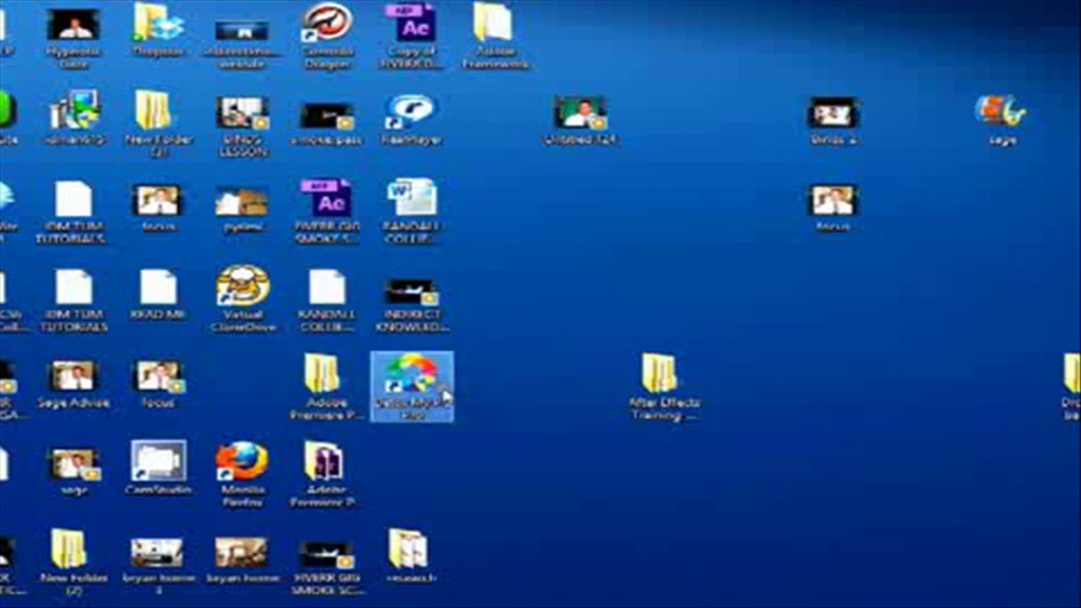
{"action": "left_click", "coordinate": [412, 380]}
{"action": "double_click", "coordinate": [412, 380]}
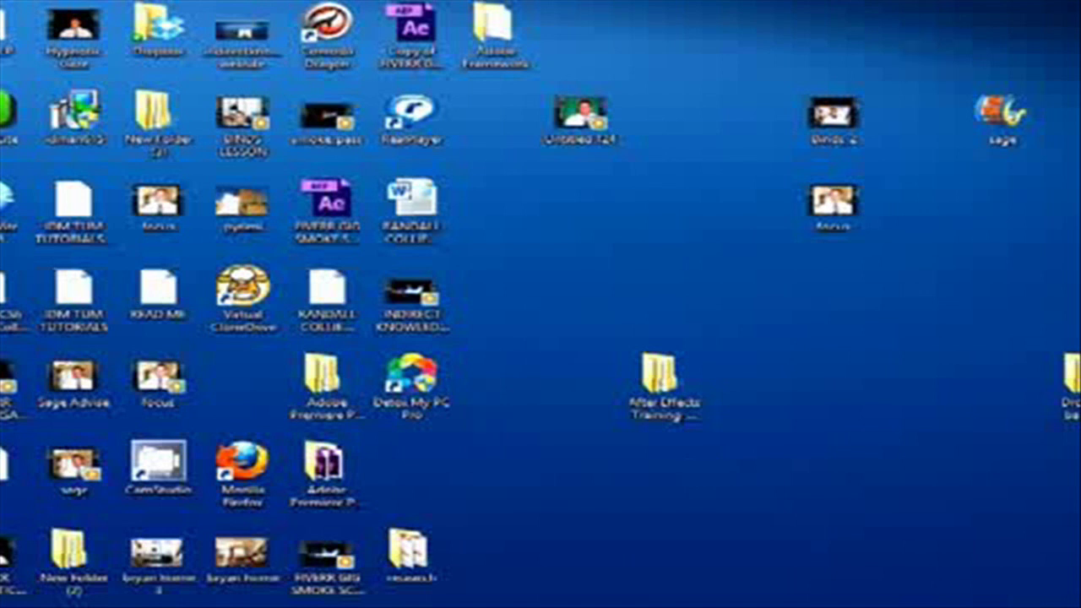
{"action": "key", "text": "super"}
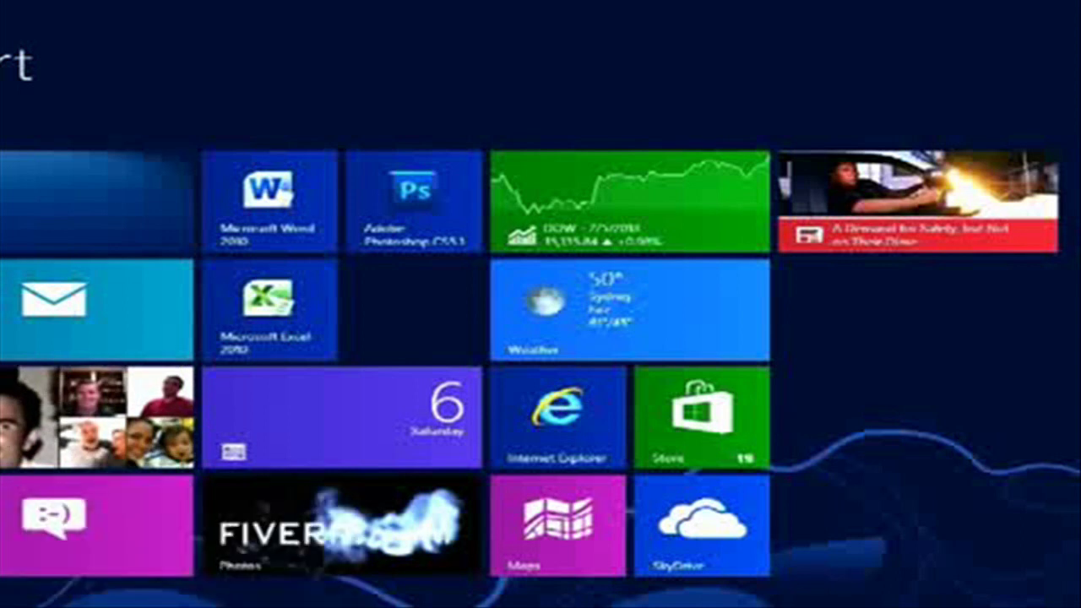
Open and dismiss the Settings charm, then return to the desktop with Win+D.
{"action": "key", "text": "super+i"}
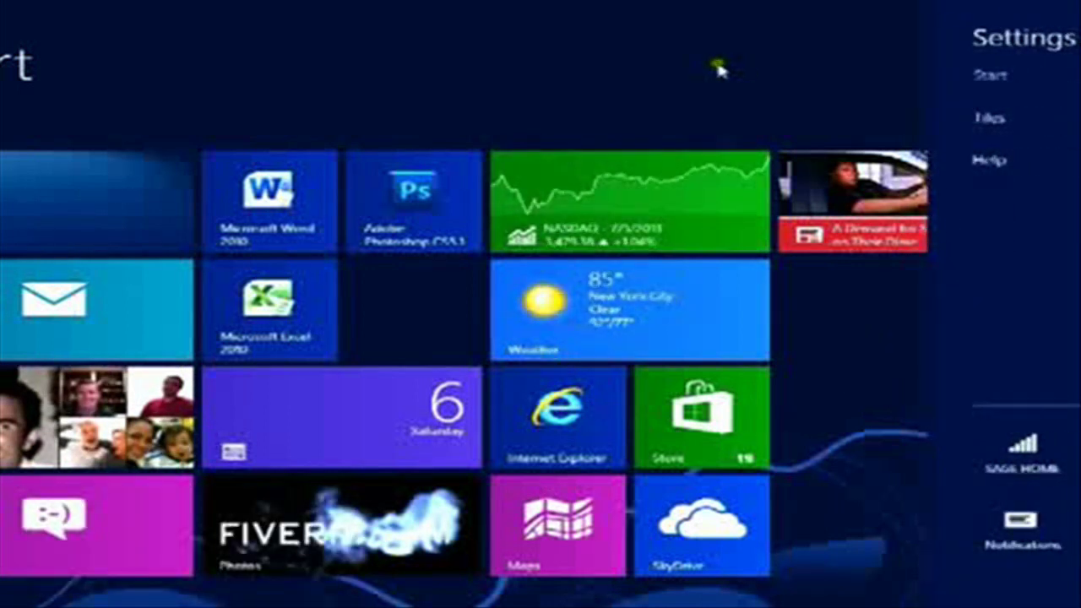
{"action": "left_click", "coordinate": [718, 69]}
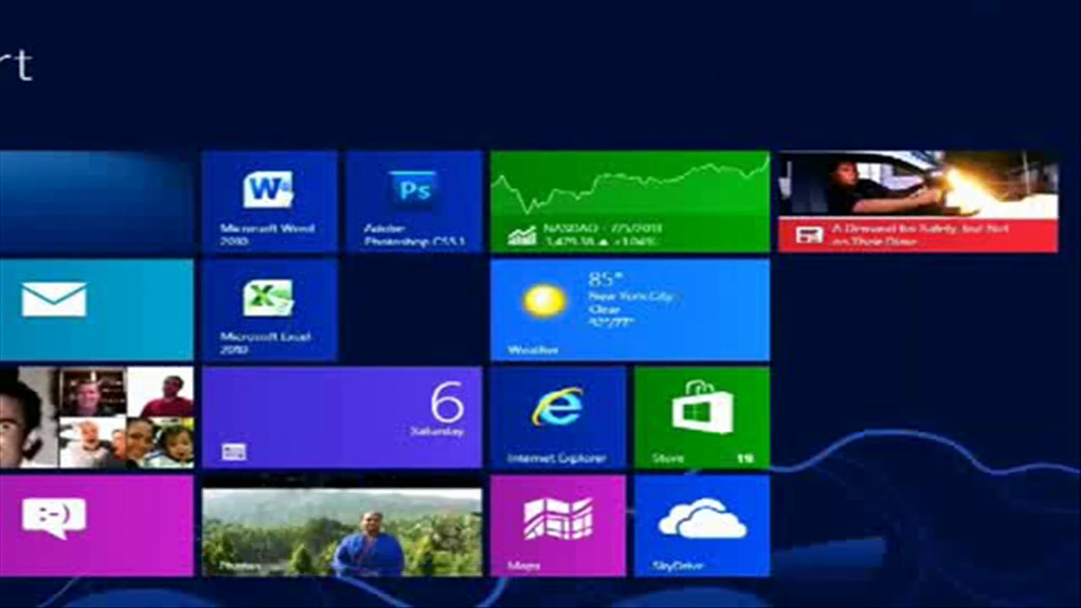
{"action": "key", "text": "super+d"}
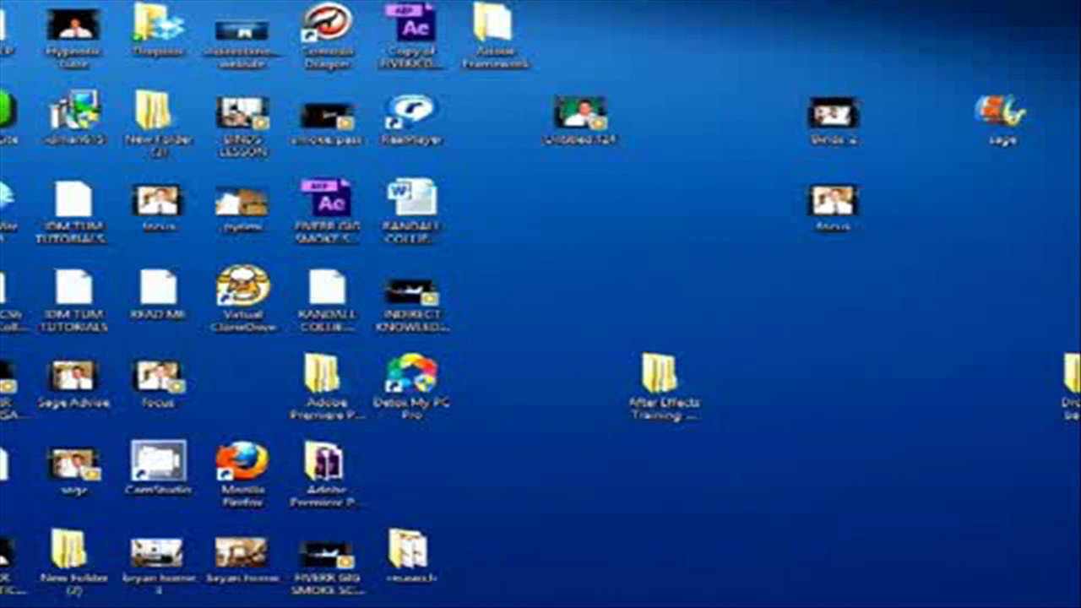
Restore the Debut Video Capture window from its taskbar button.
{"action": "left_click", "coordinate": [253, 524]}
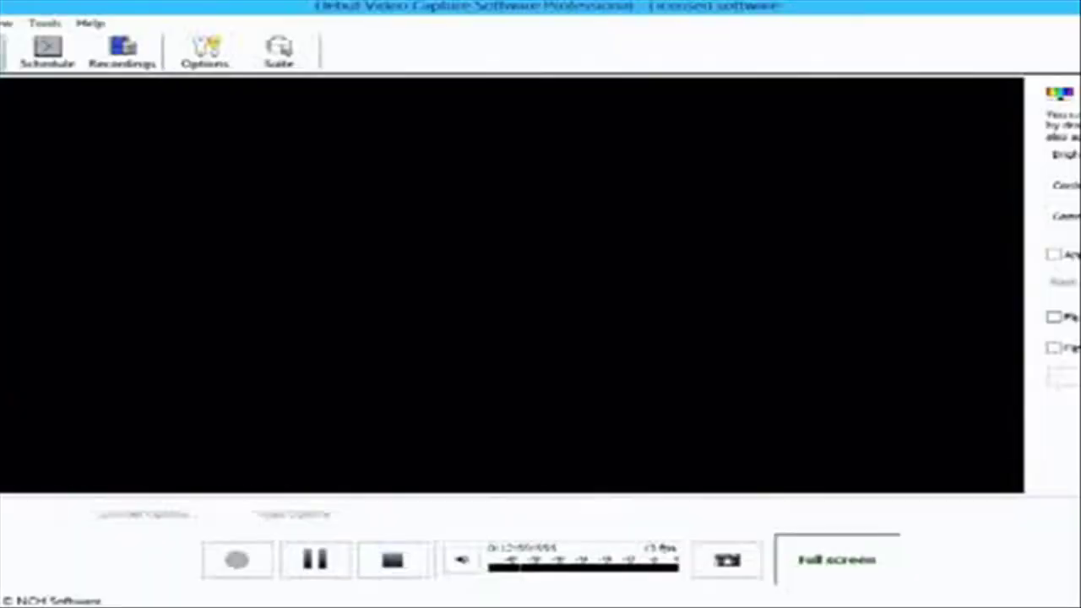